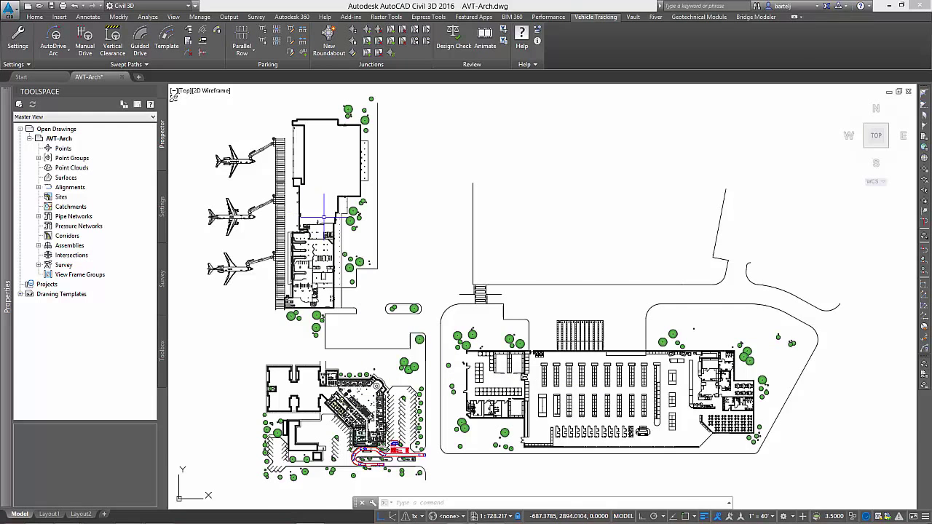
Zoom in and pan to frame the warehouse frontage and its rack canopy.
scroll(575, 320, up, 5)
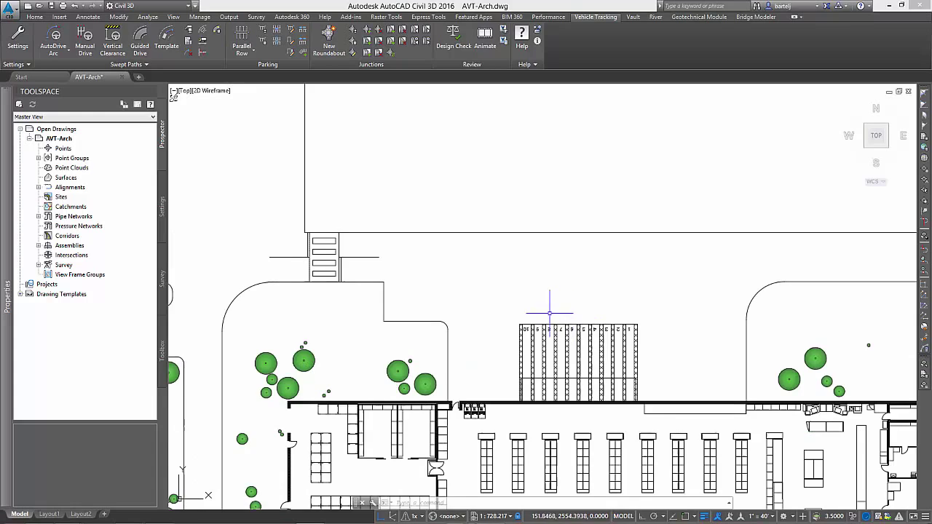
mouse_move(547, 316)
middle_down()
mouse_move(501, 252)
mouse_move(496, 219)
middle_up()
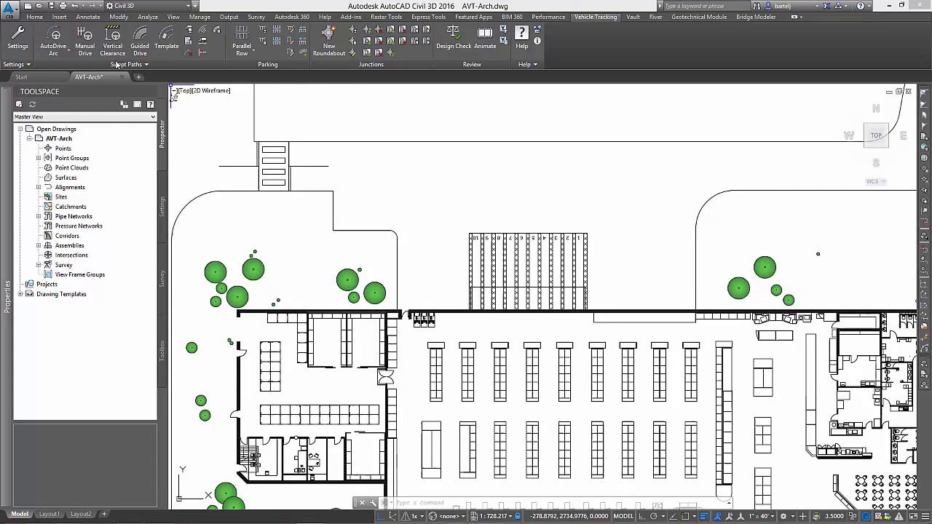
Start an AutoDrive arc drive with the WB-67 semi-trailer placed at the upper-left entrance.
click(53, 51)
click(71, 71)
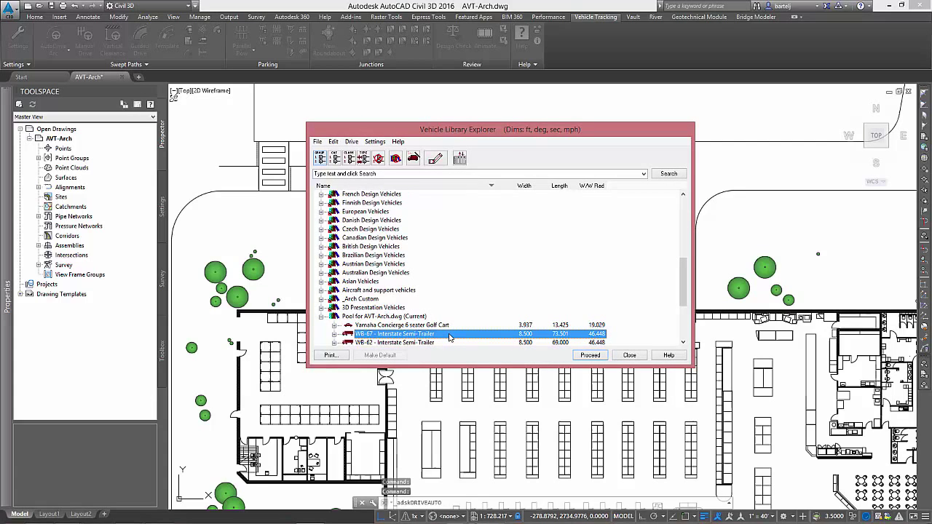
click(589, 355)
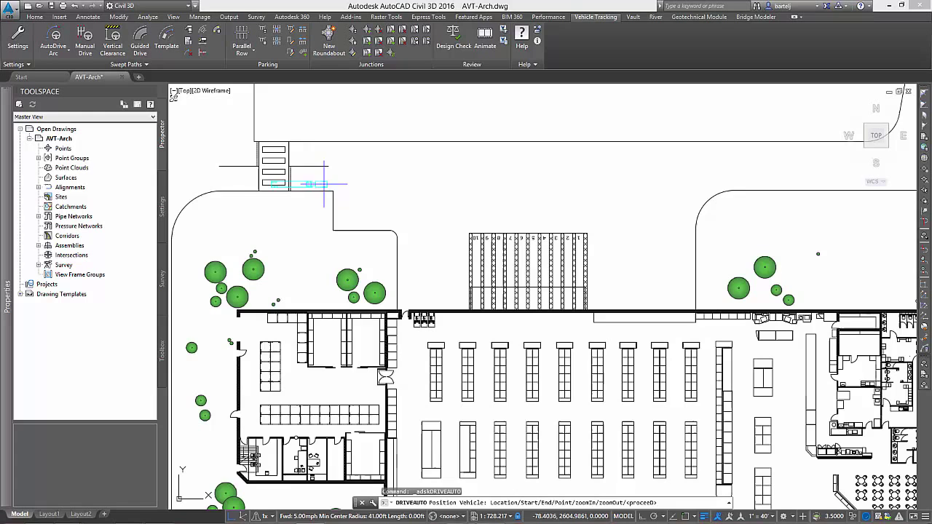
click(324, 184)
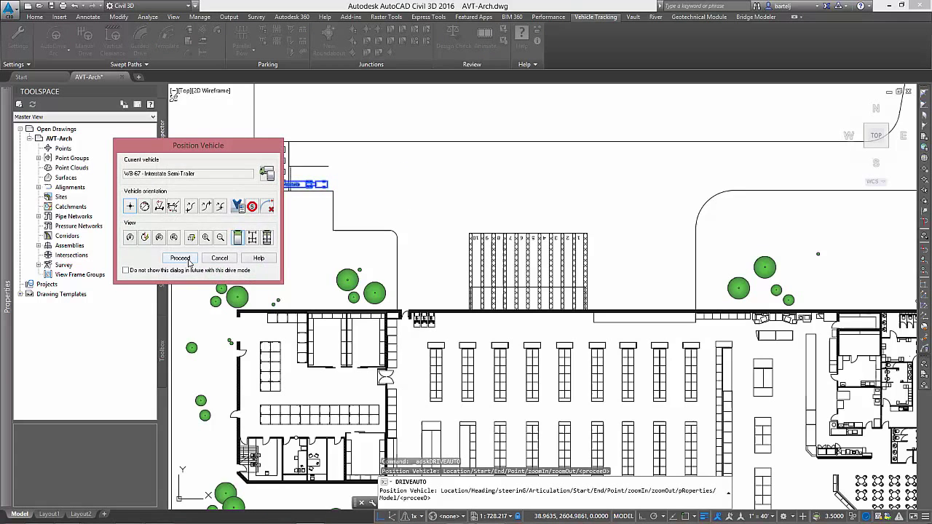
click(180, 258)
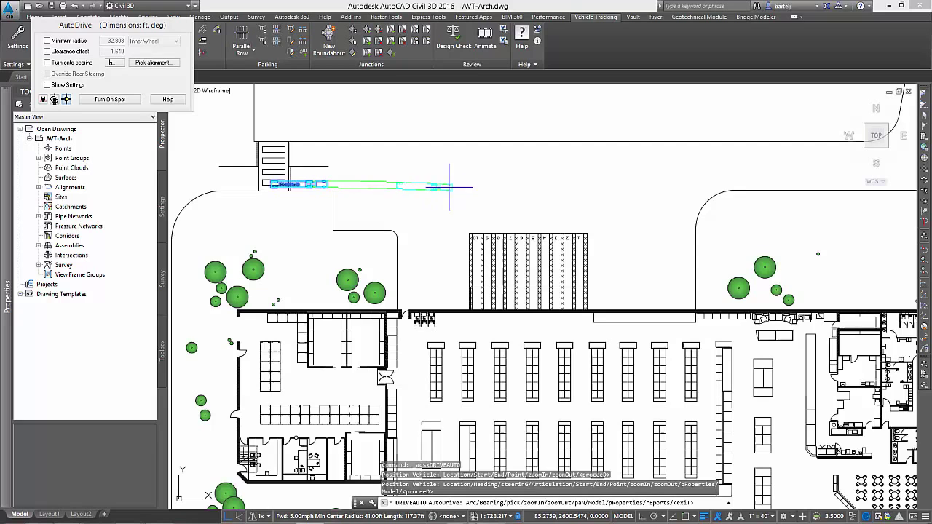
Drive the semi-trailer east along the road, then reverse into rack bay 8 aligned to the rack line.
click(451, 185)
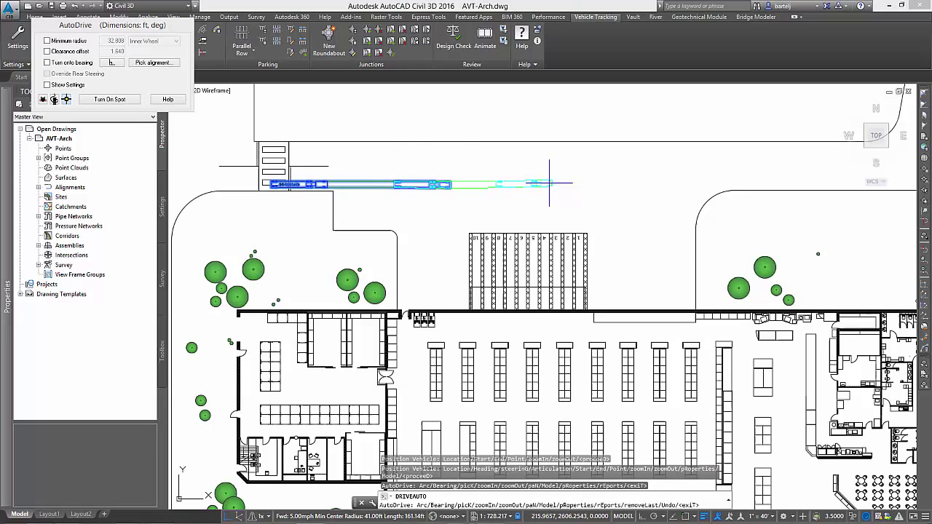
click(549, 183)
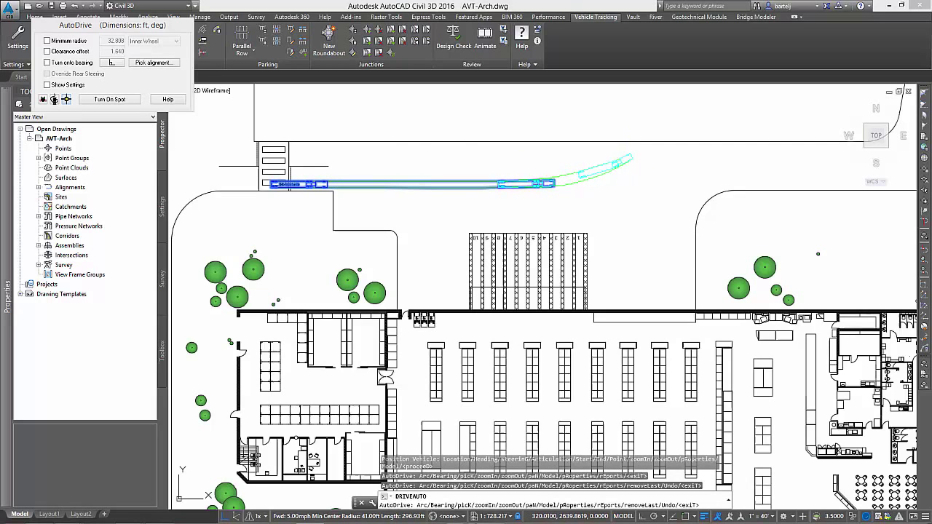
click(630, 156)
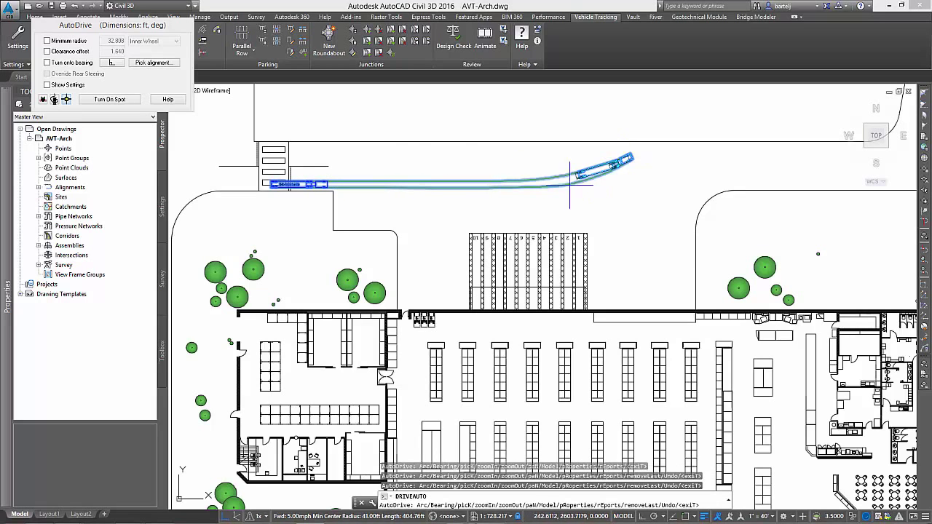
click(153, 63)
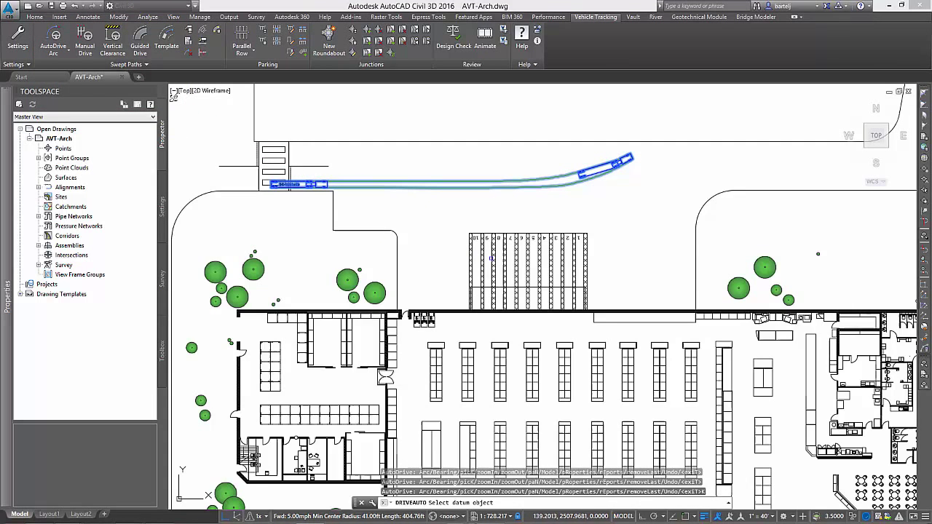
click(494, 256)
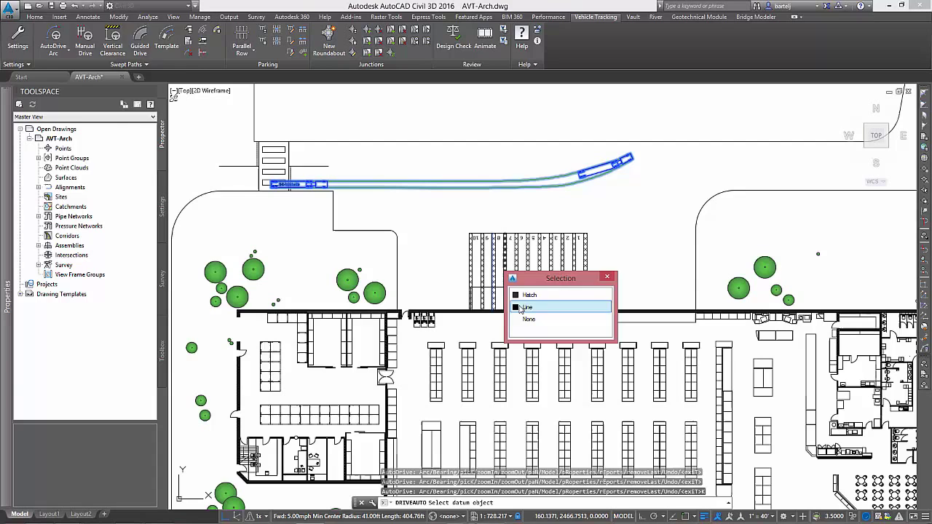
click(543, 303)
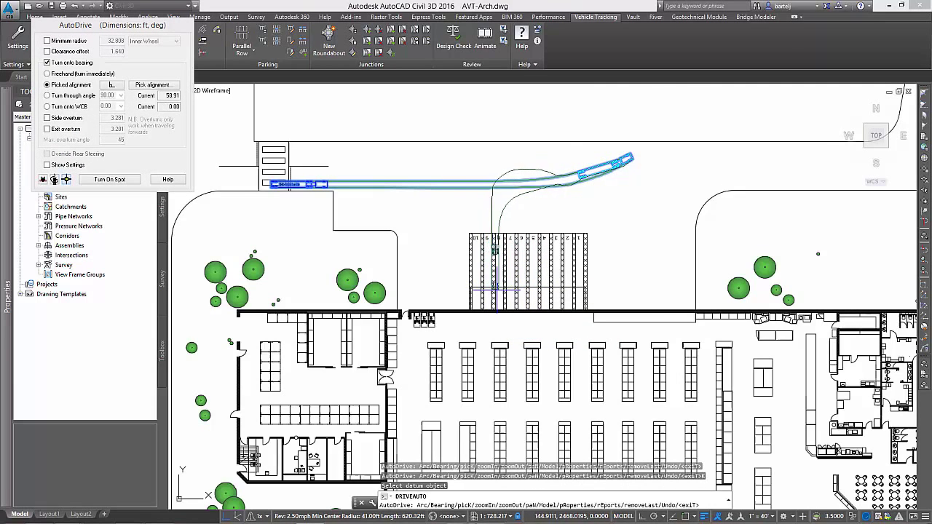
scroll(498, 299, up, 2)
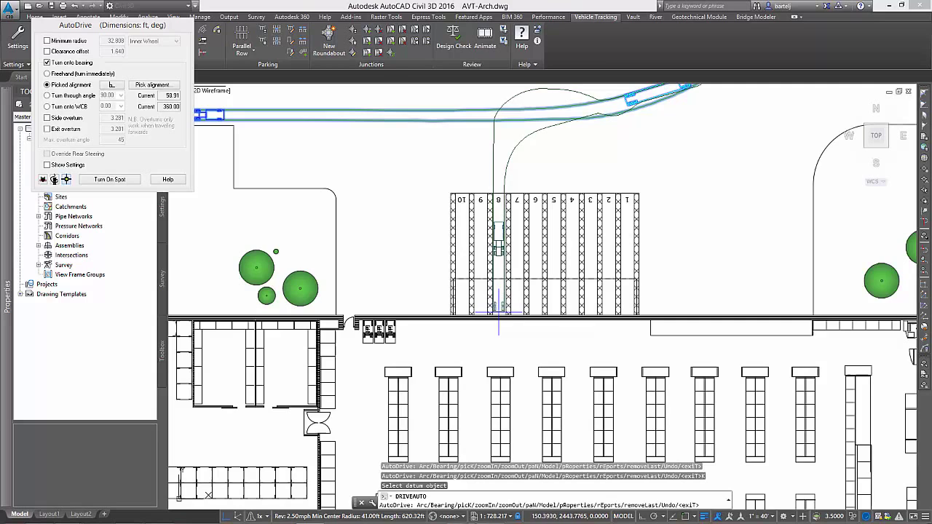
click(499, 251)
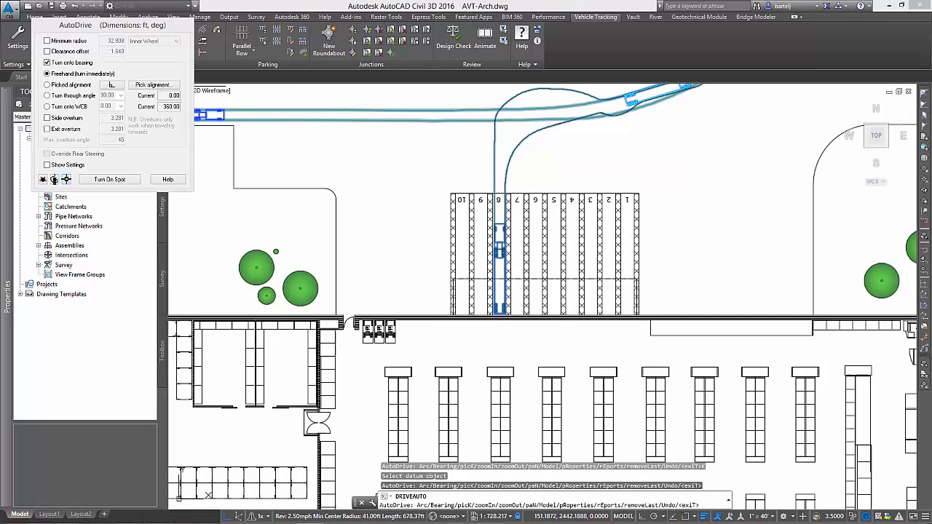
key(Escape)
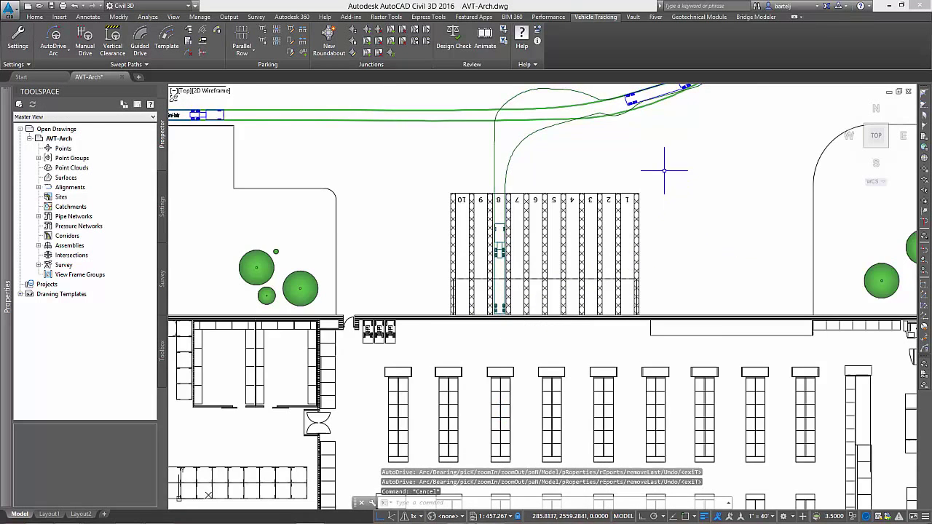
Place semi-trailer outlines on the straight run, the curve and the rack entry.
scroll(666, 162, down, 2)
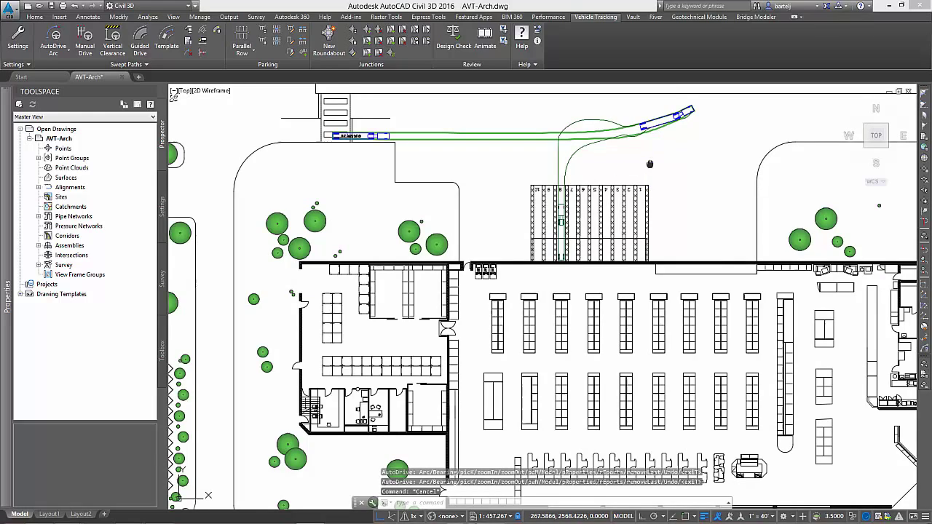
middle_drag(647, 165, 606, 191)
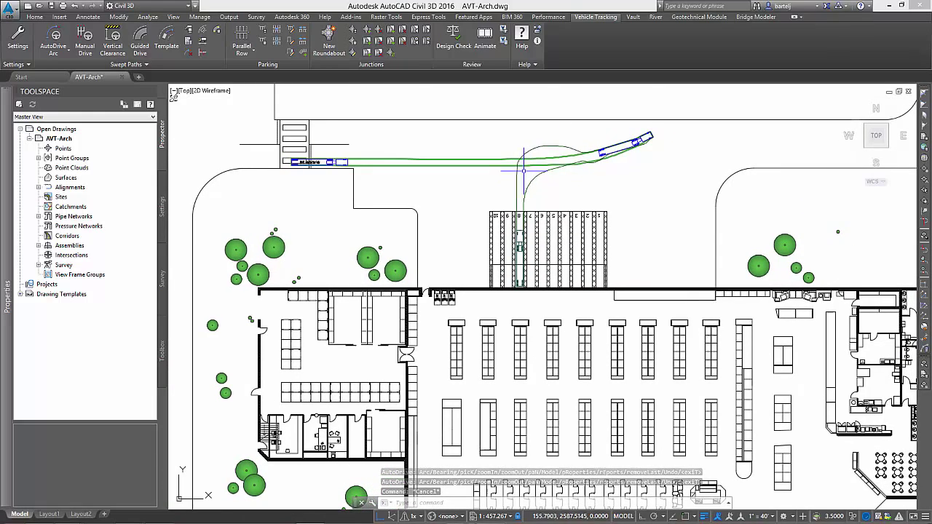
click(203, 32)
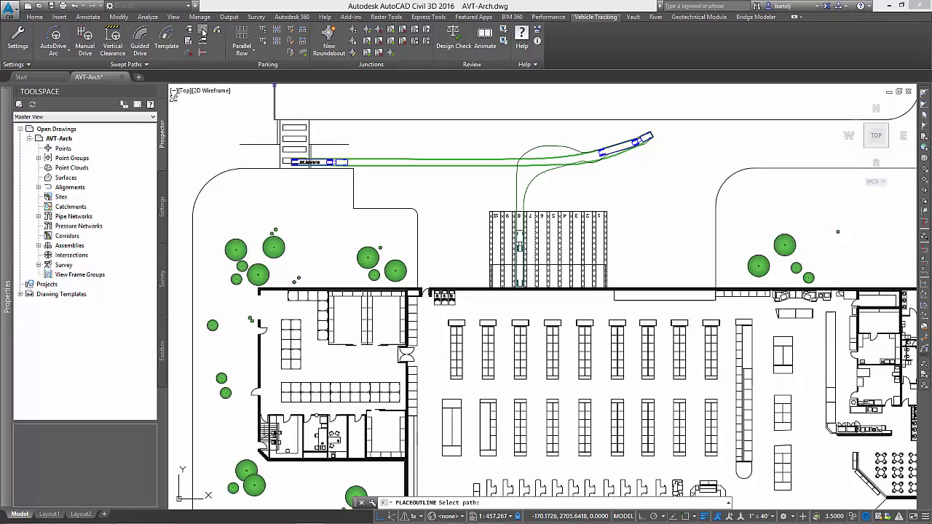
click(370, 161)
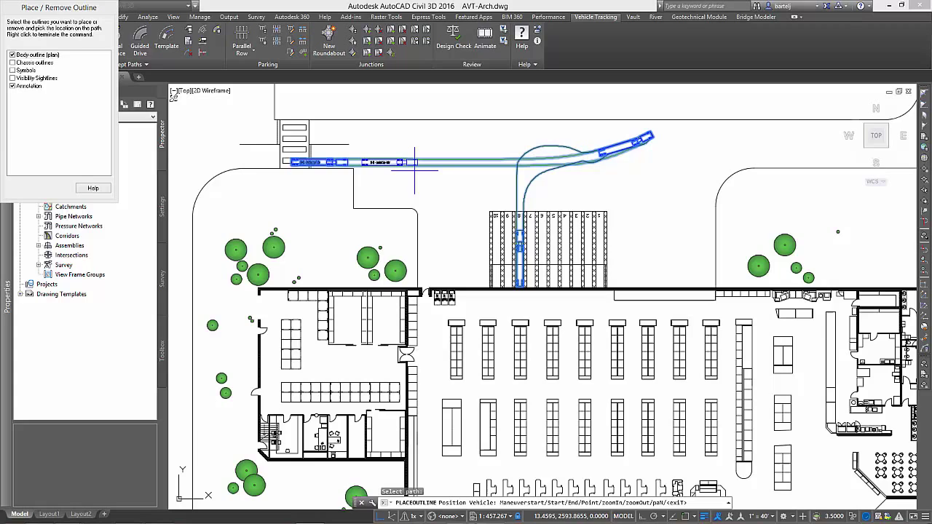
click(462, 162)
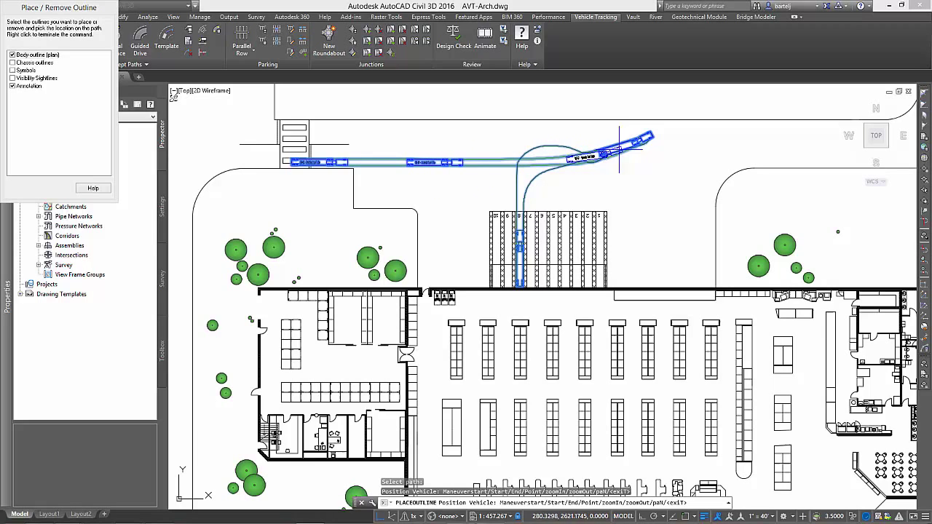
click(535, 172)
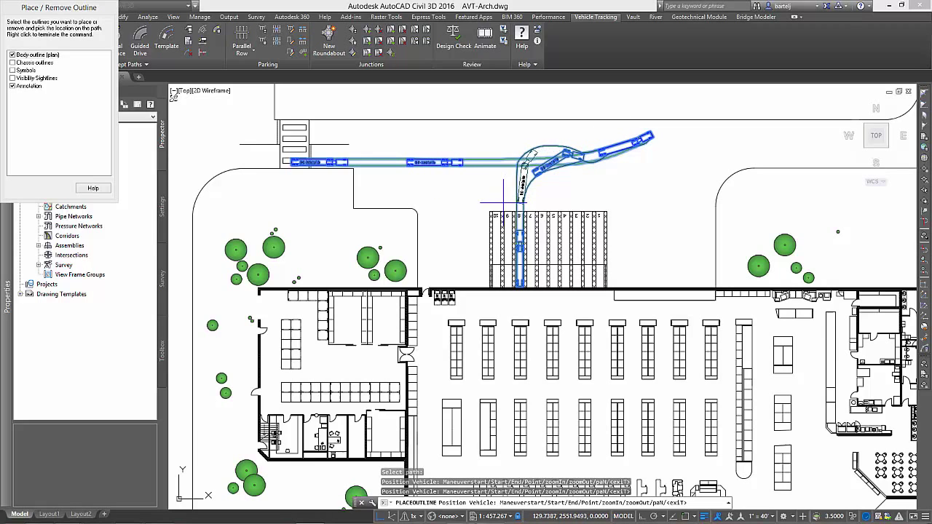
click(520, 182)
key(Escape)
key(Escape)
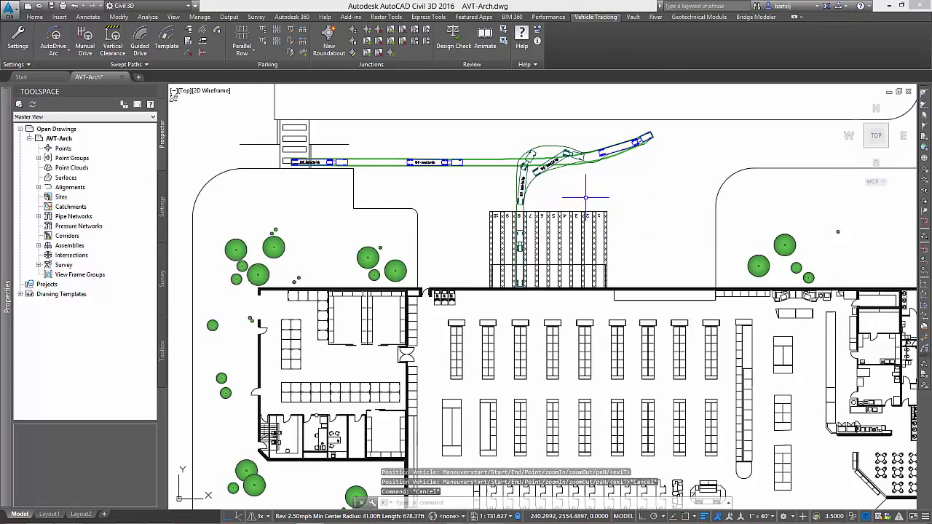
Zoom and pan to bring the warehouse shelving rows into view.
scroll(554, 184, up, 2)
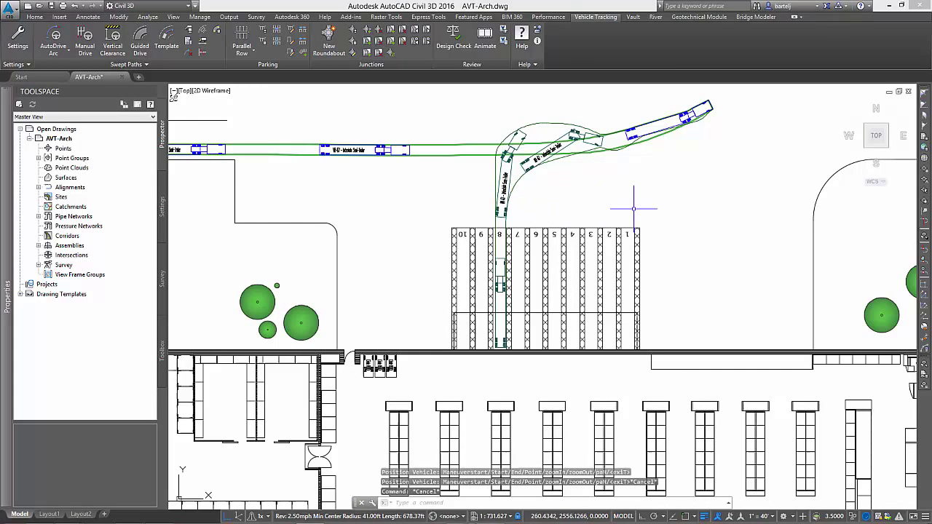
middle_drag(528, 313, 508, 150)
scroll(501, 200, up, 2)
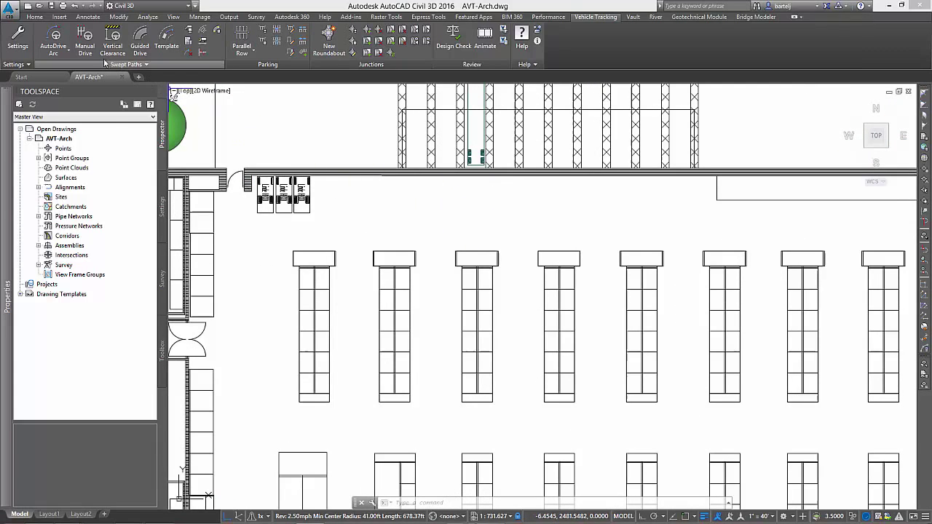
Start a new arc drive with the Linde H100 forklift, placed above the first shelving rows.
click(53, 51)
click(69, 72)
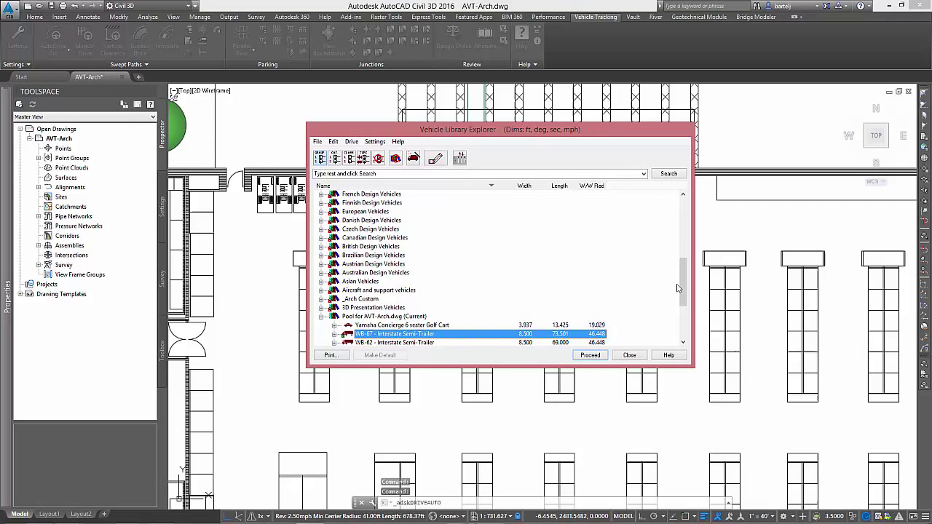
drag(677, 288, 685, 313)
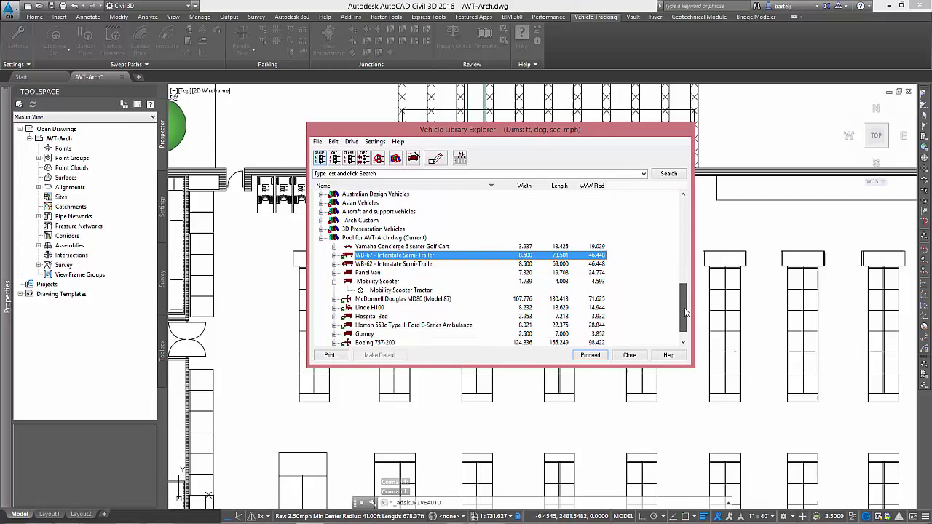
click(365, 308)
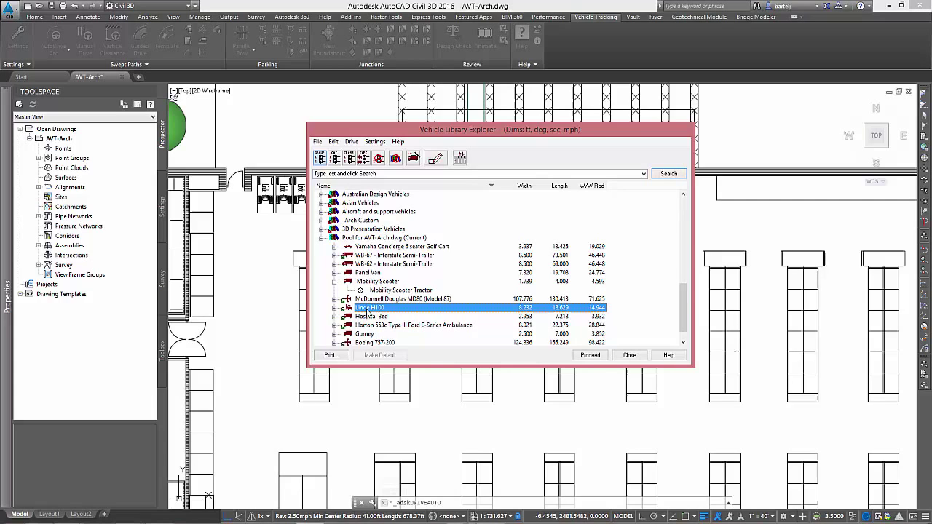
click(589, 356)
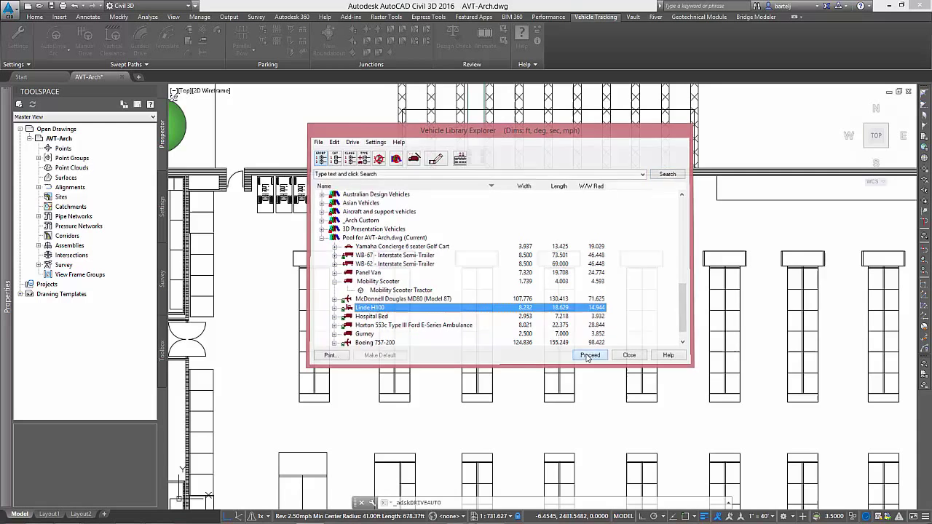
click(339, 228)
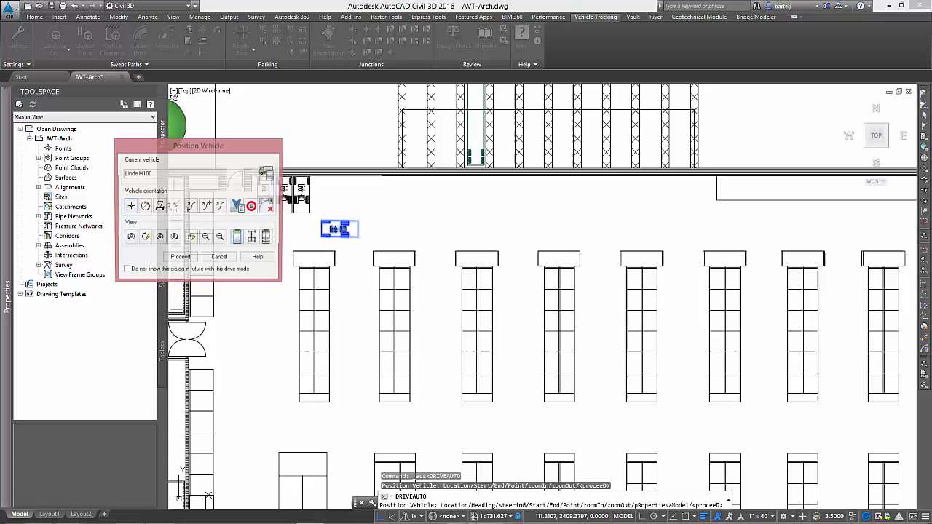
Drive the forklift into the rack aisle along the rack line, then reverse east along the road line.
click(179, 258)
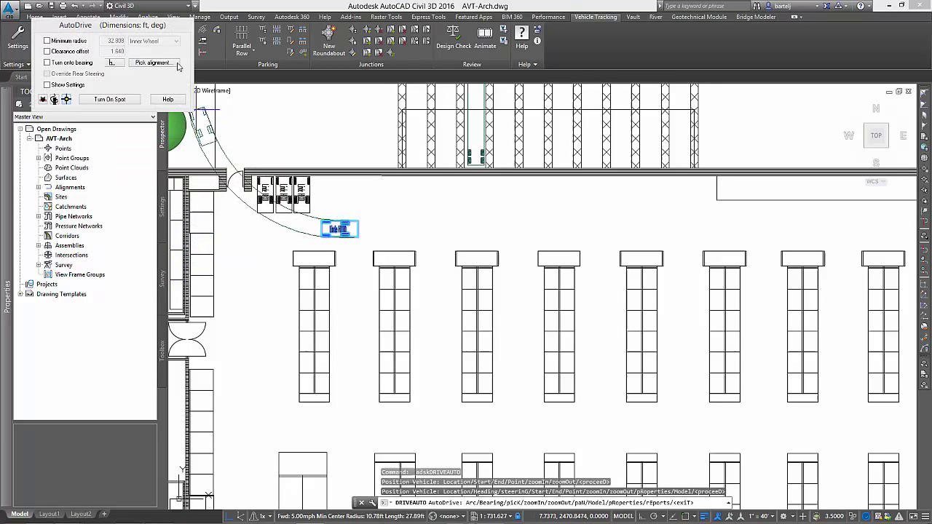
click(515, 149)
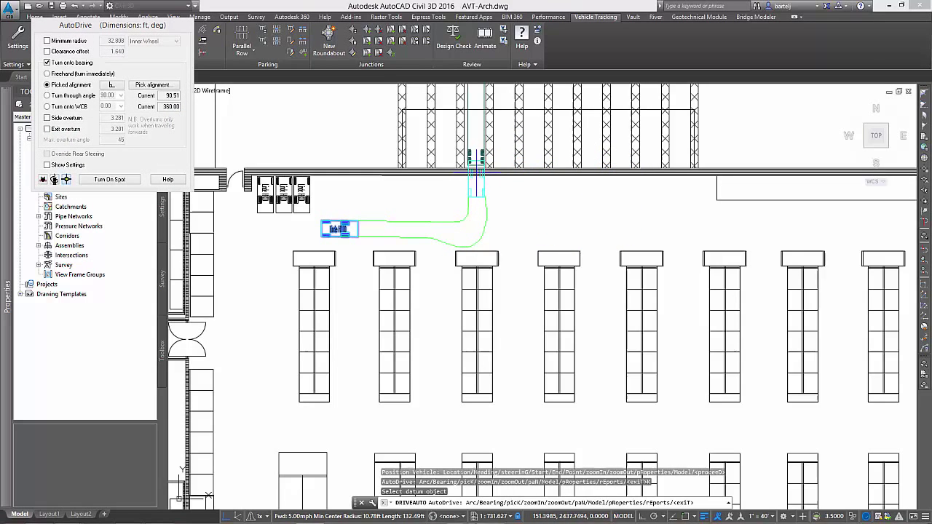
click(477, 165)
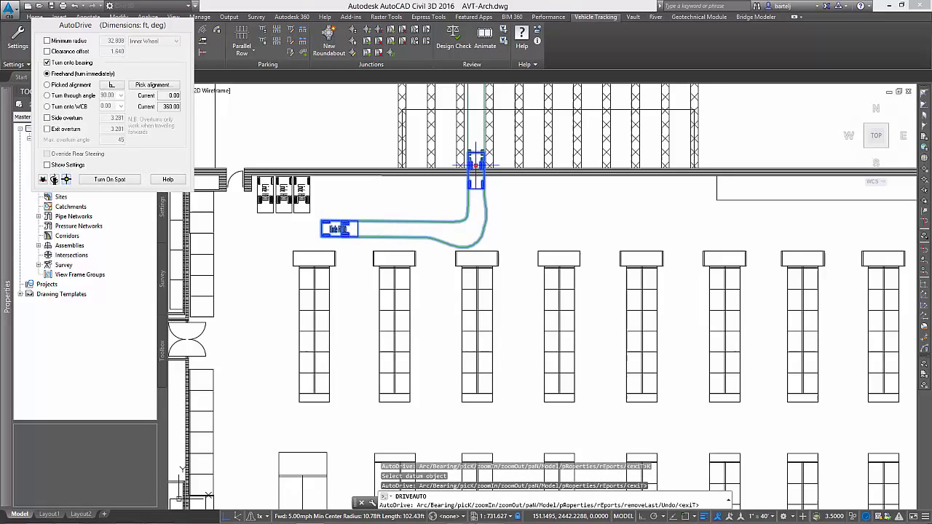
click(150, 86)
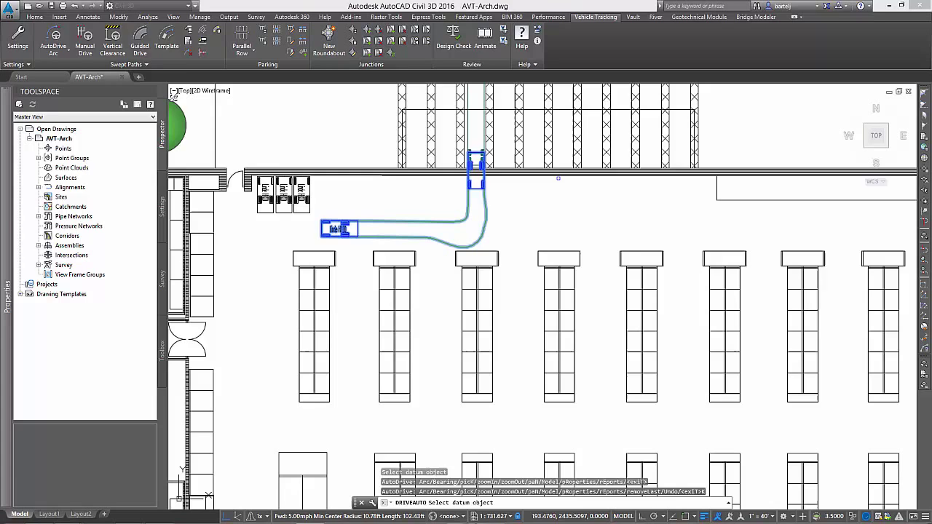
click(558, 178)
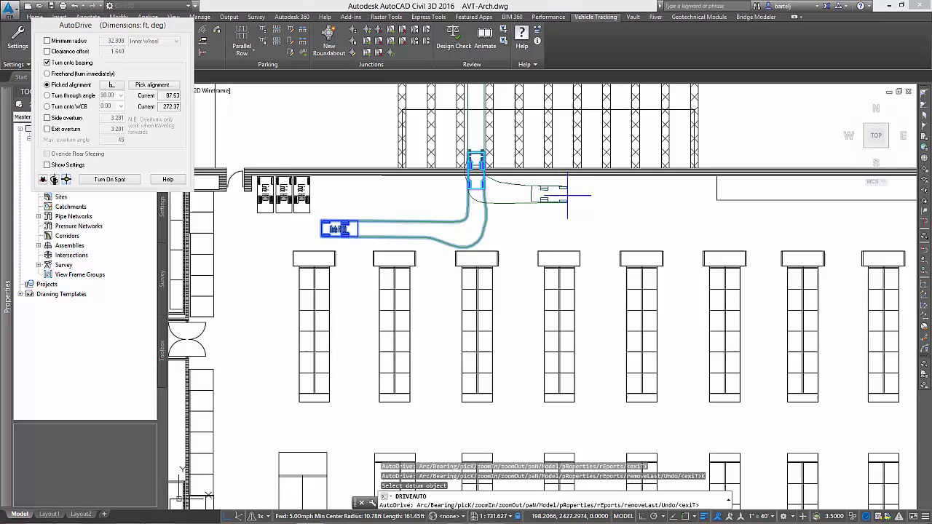
click(591, 198)
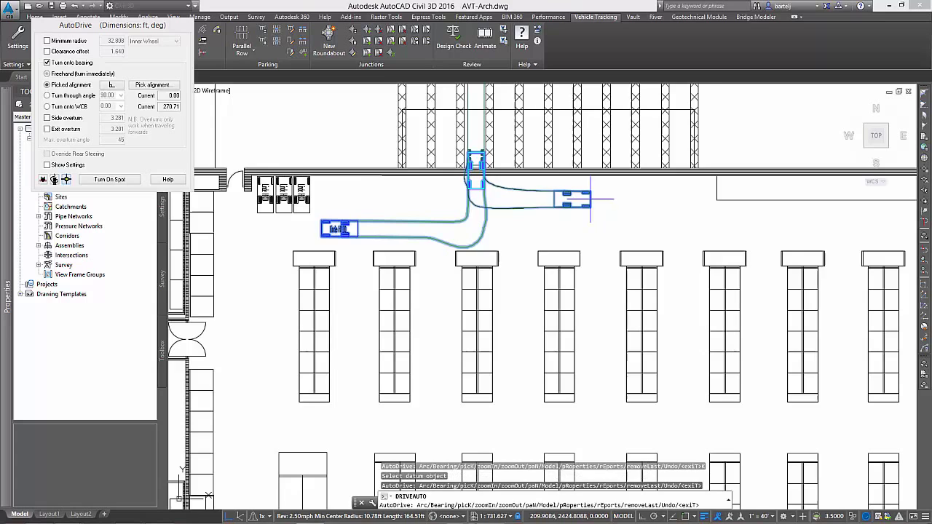
click(147, 84)
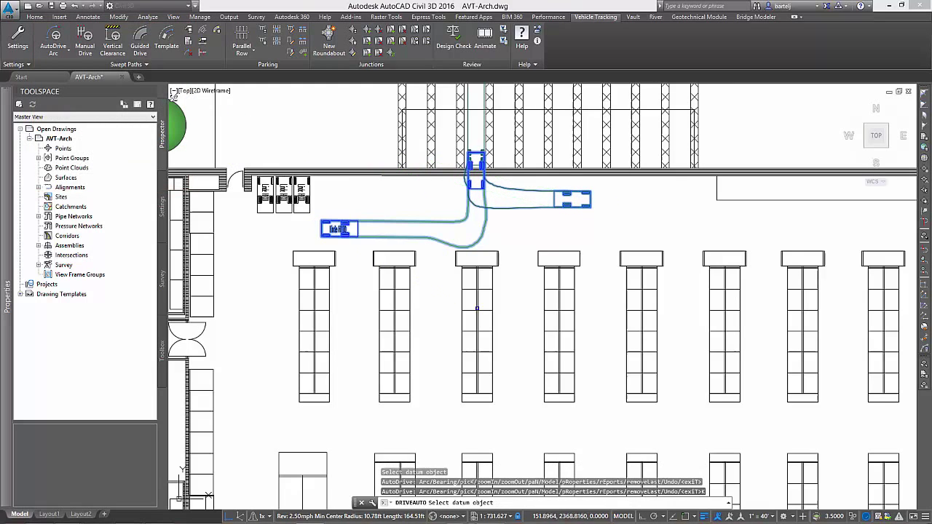
Continue the forklift down the column aisle, into a bay and back out, then end the drive.
click(494, 307)
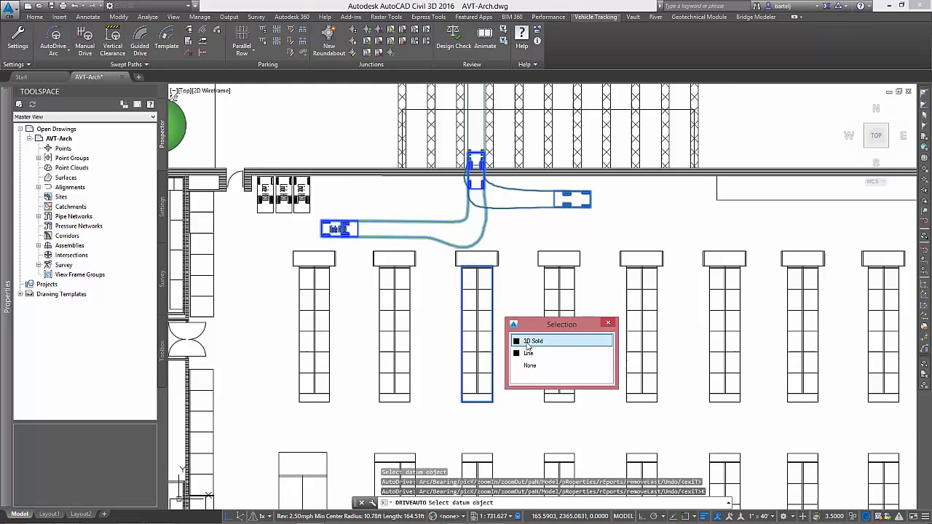
click(529, 353)
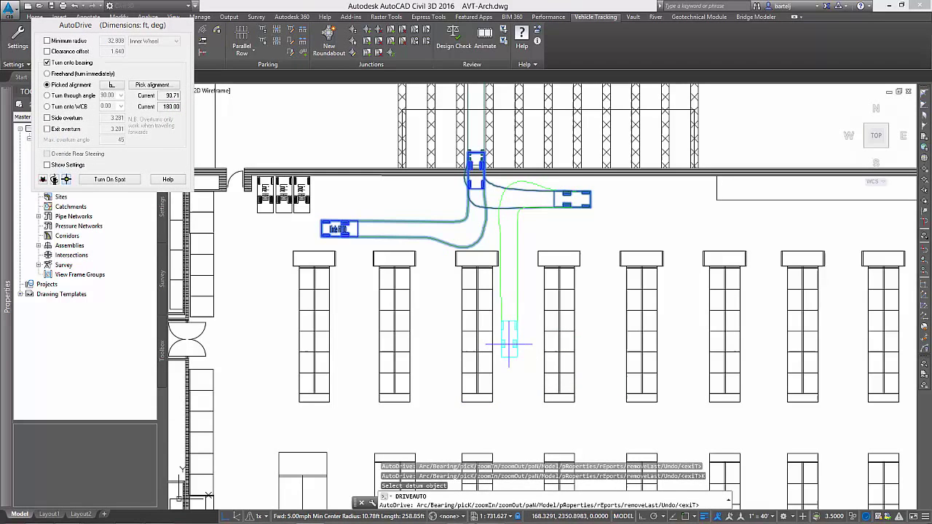
click(508, 313)
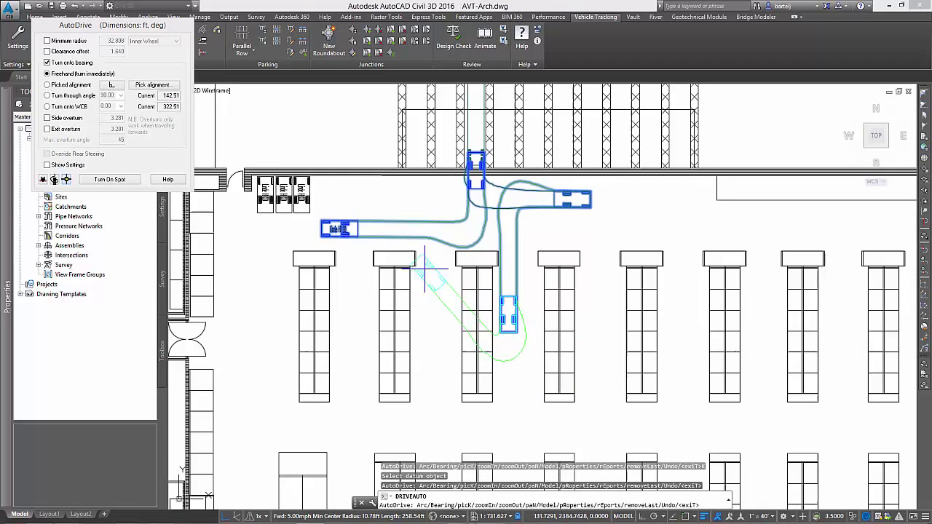
click(140, 86)
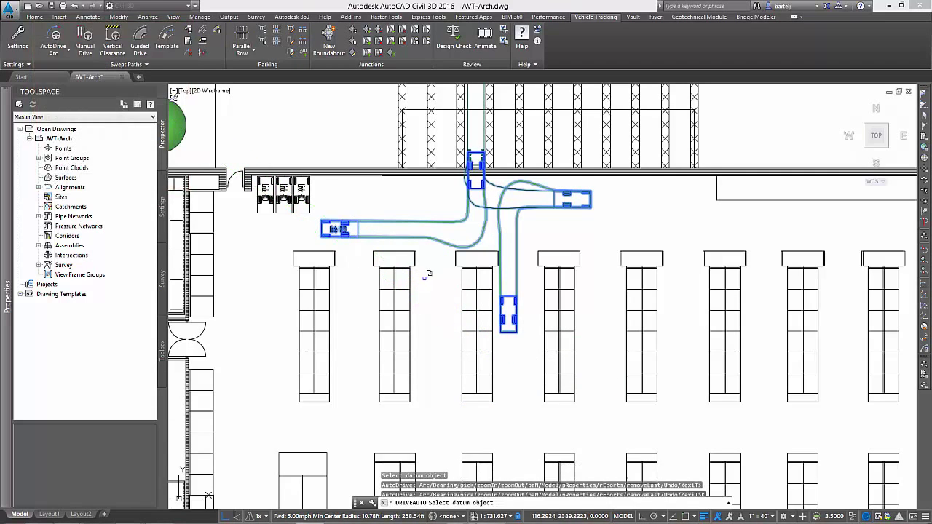
click(542, 339)
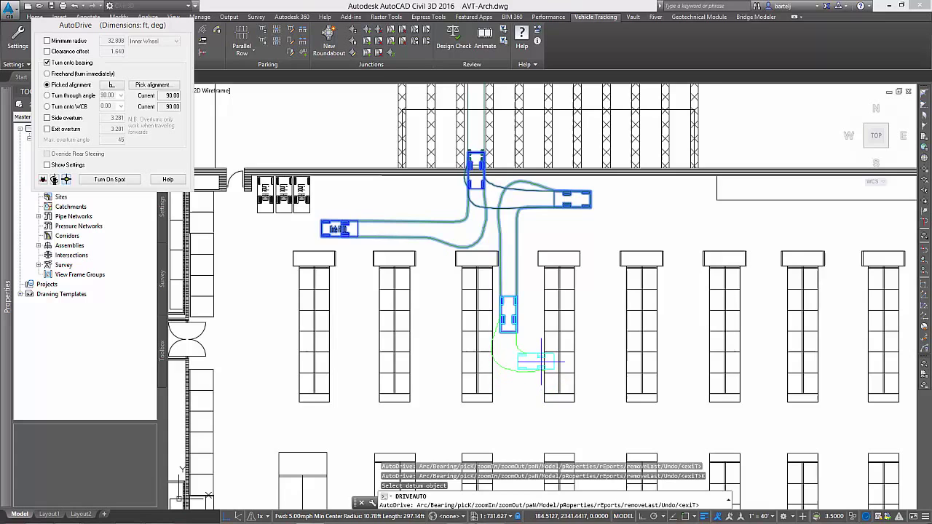
click(544, 362)
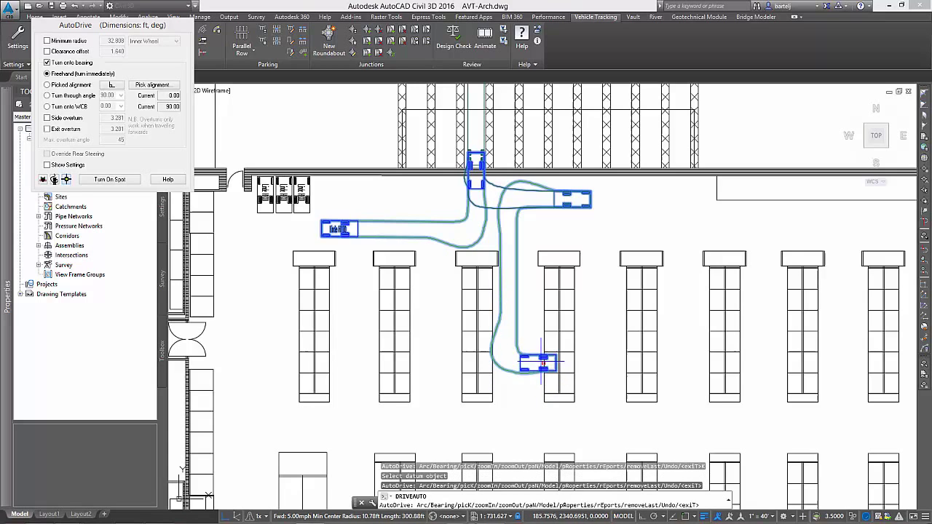
click(147, 86)
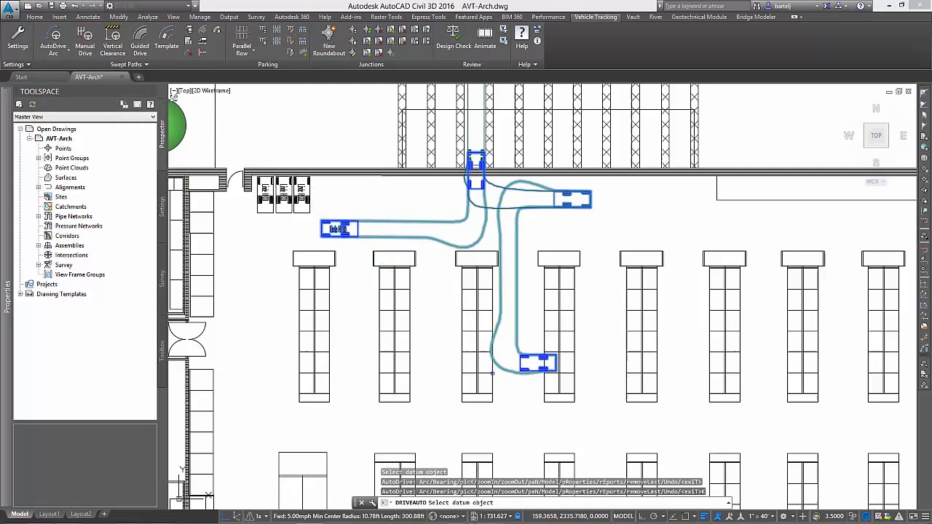
click(495, 382)
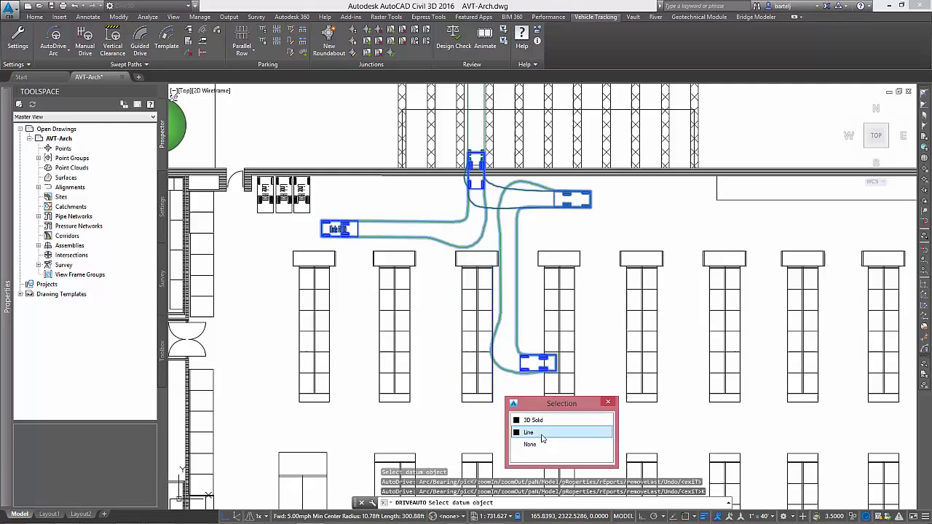
click(516, 427)
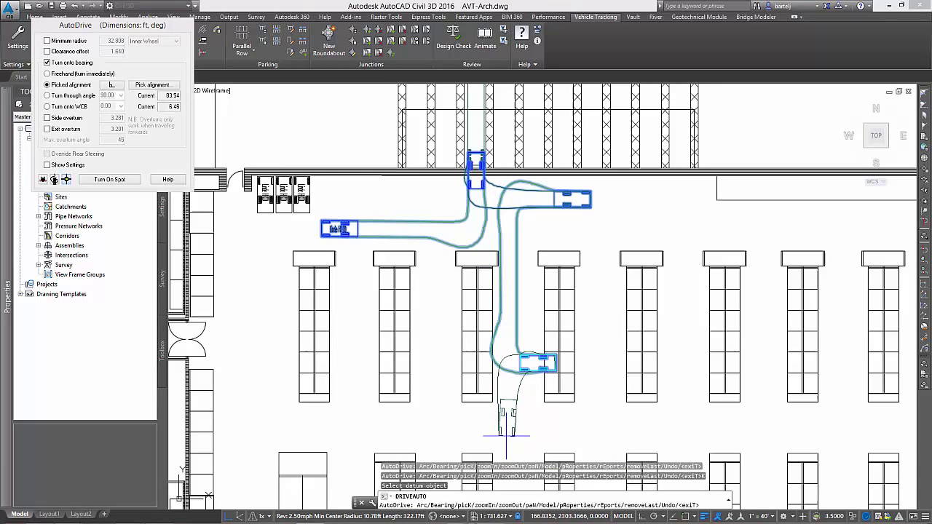
click(507, 438)
key(Return)
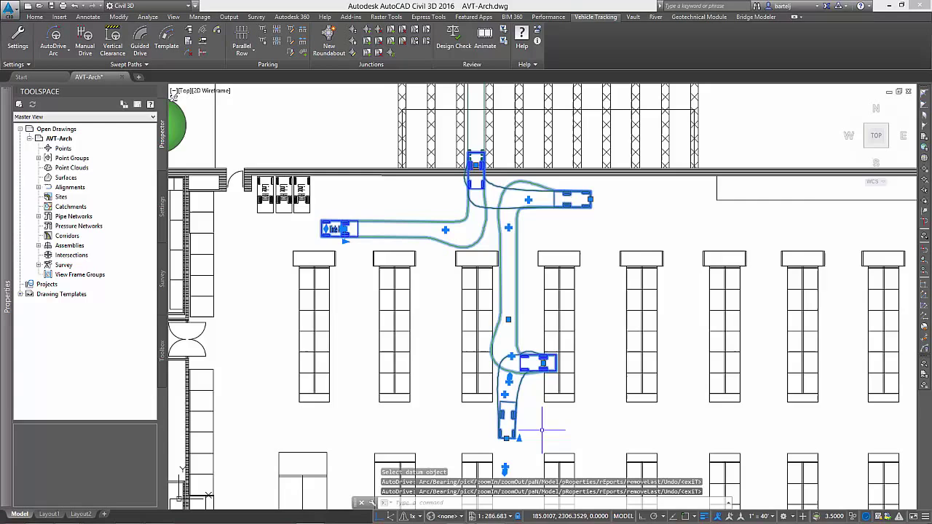
Lengthen the eastward reverse path by dragging its end point further right.
scroll(523, 333, up, 2)
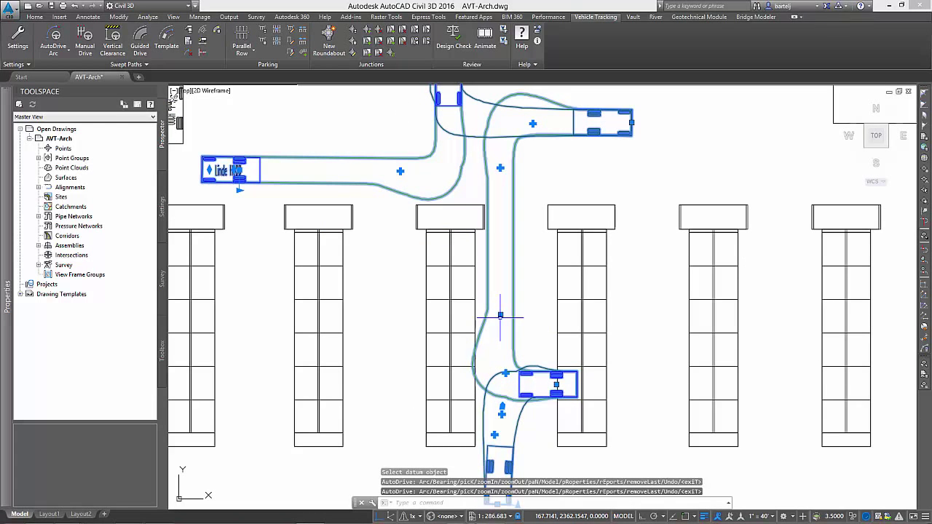
click(500, 315)
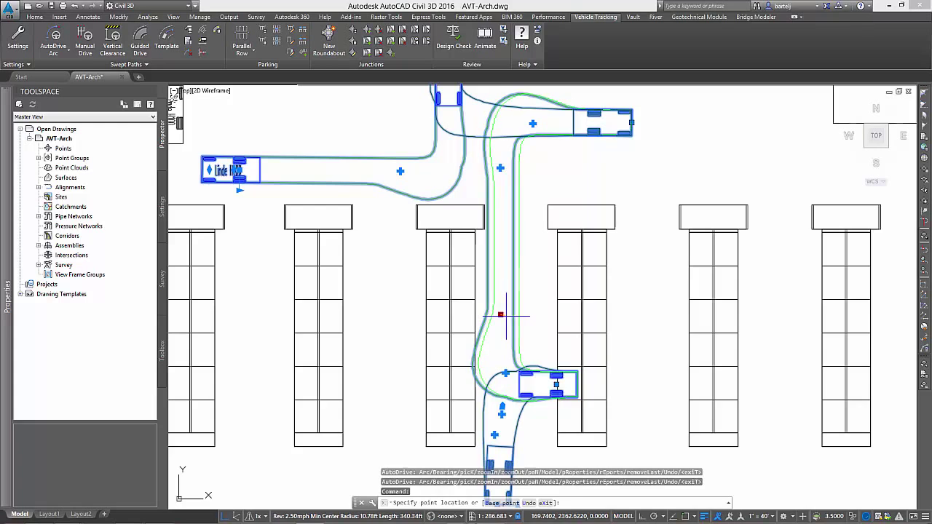
click(506, 316)
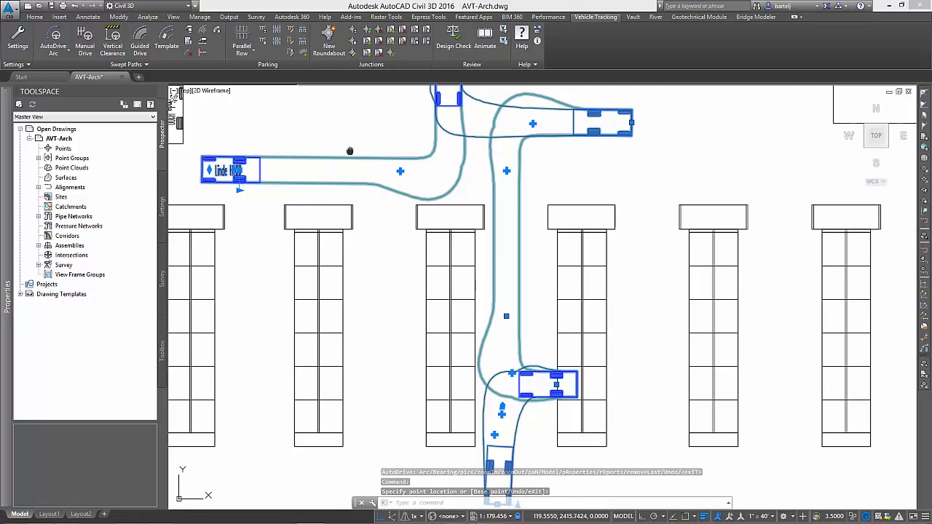
middle_drag(349, 150, 353, 223)
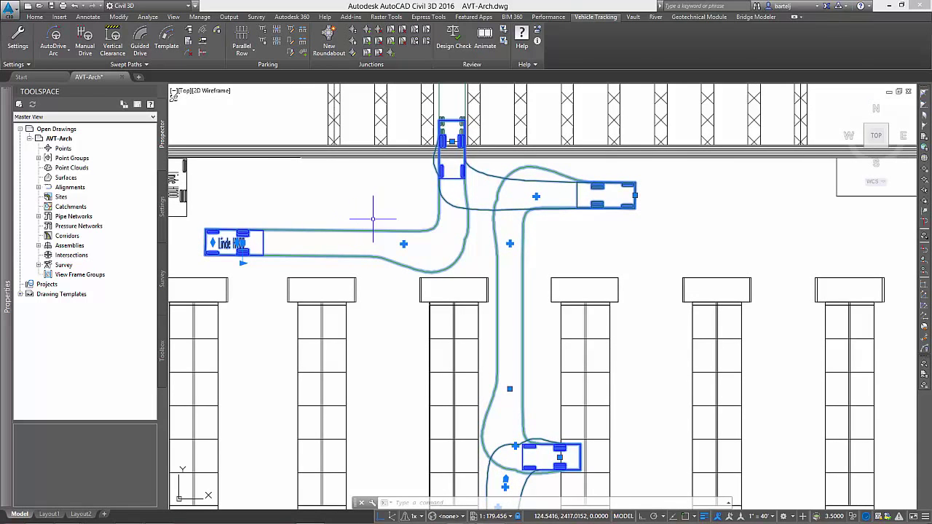
click(635, 196)
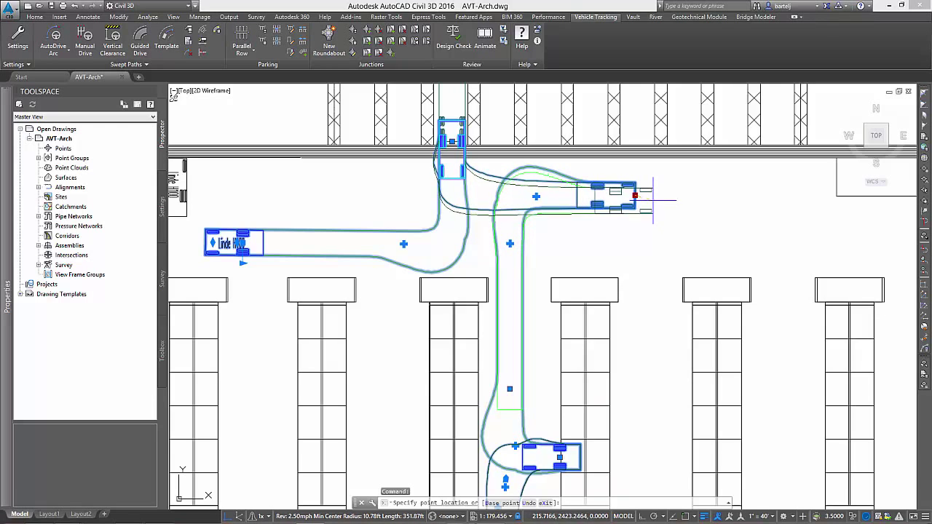
click(653, 215)
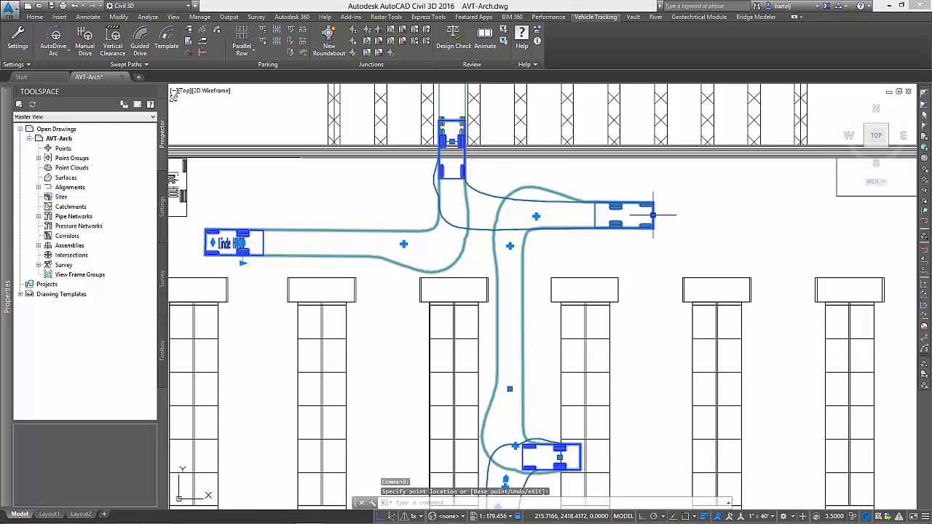
scroll(575, 261, down, 2)
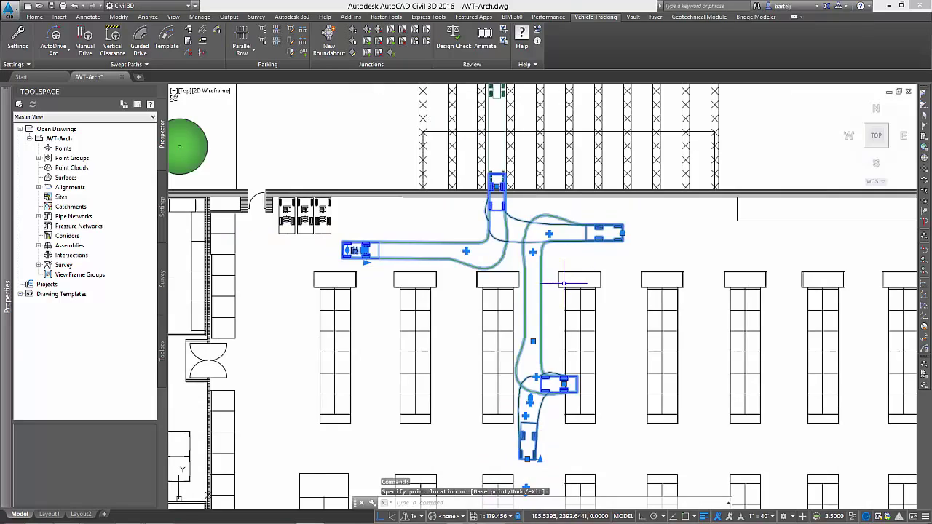
middle_drag(564, 282, 520, 197)
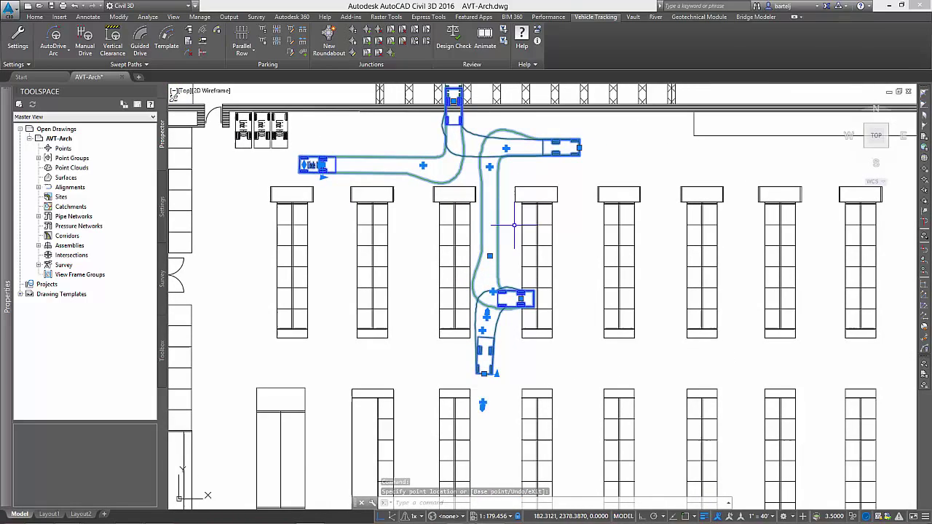
middle_drag(514, 225, 516, 238)
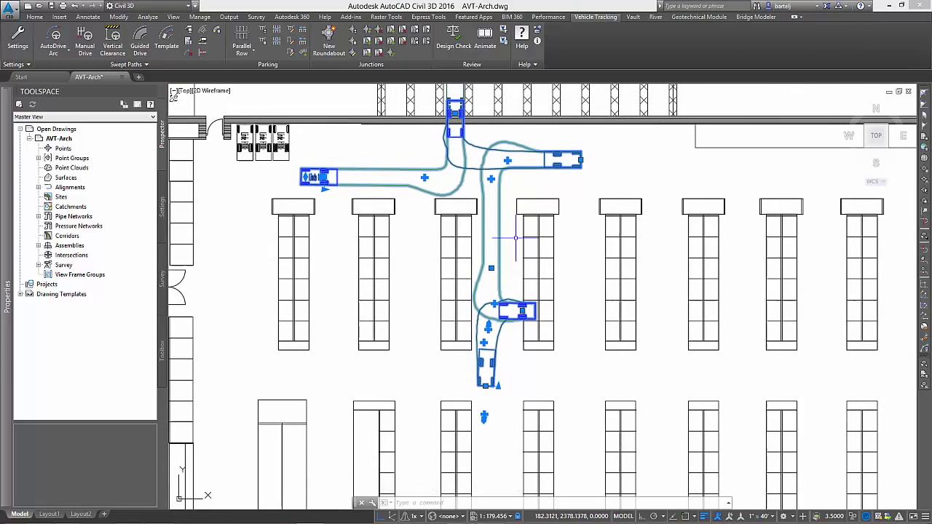
click(485, 38)
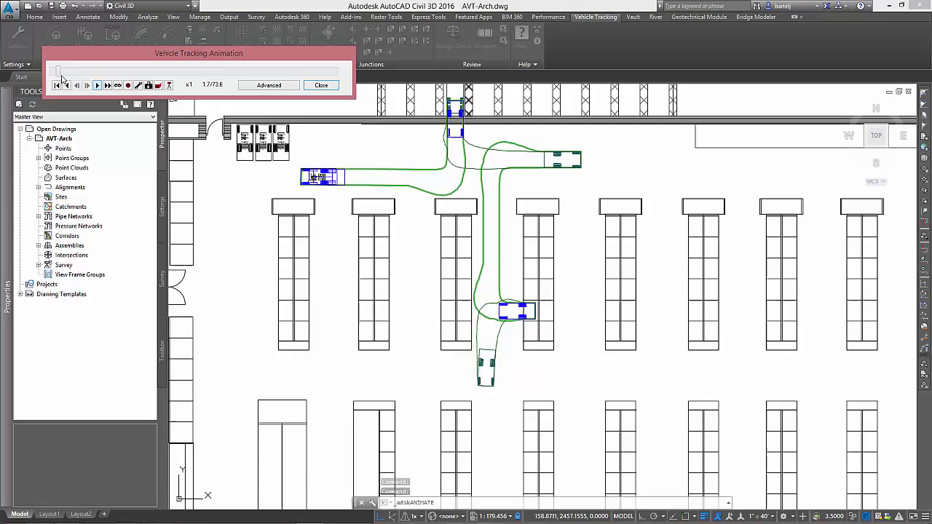
Scrub the forklift animation partway along the route, close it, and reopen it.
drag(73, 76, 116, 114)
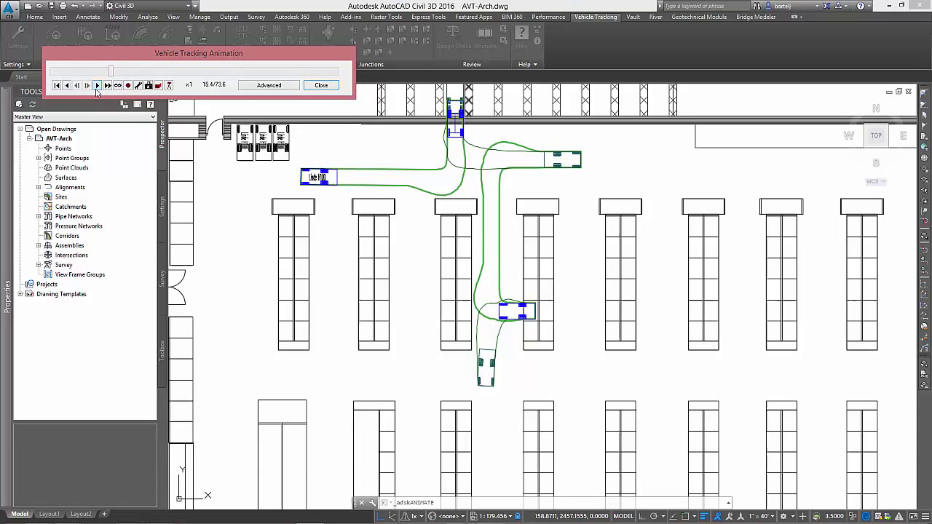
click(318, 86)
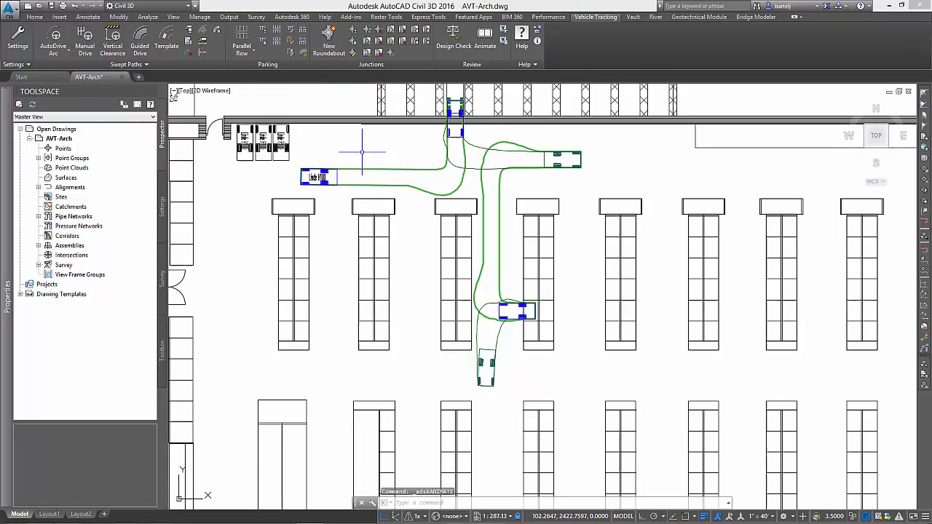
click(487, 48)
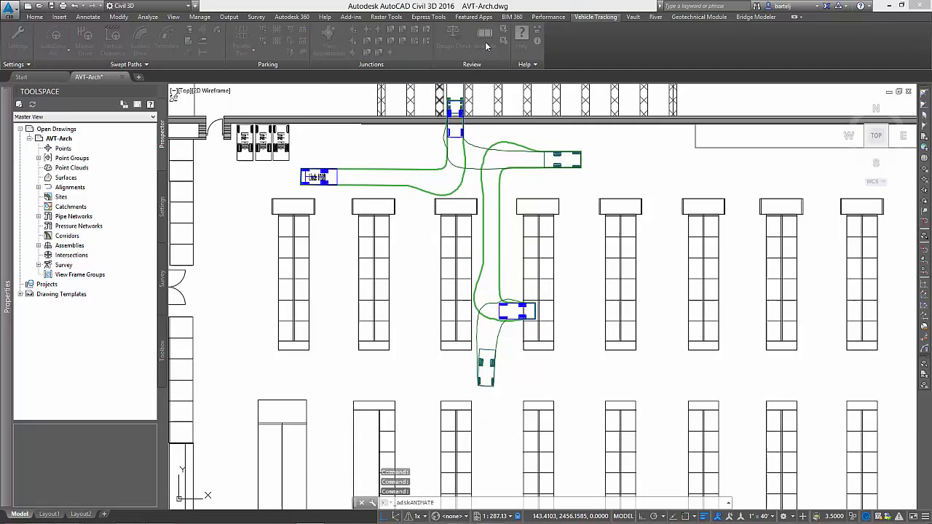
Play the animation with paths hidden, camera side 65, back 100, and raised height.
click(169, 86)
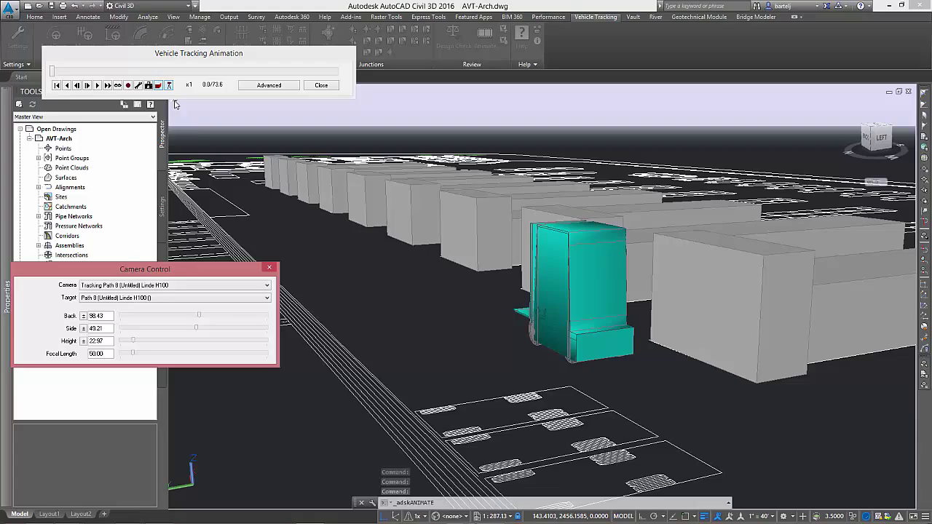
click(98, 85)
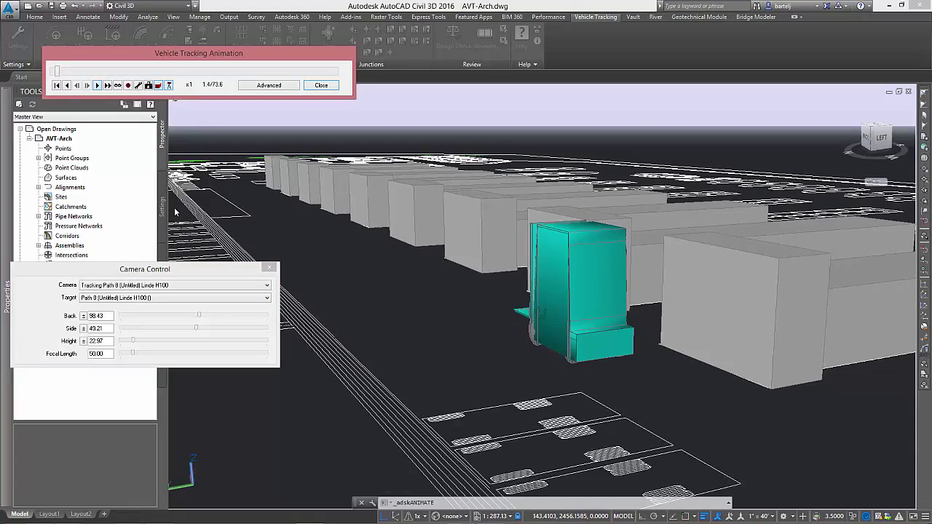
drag(175, 269, 200, 392)
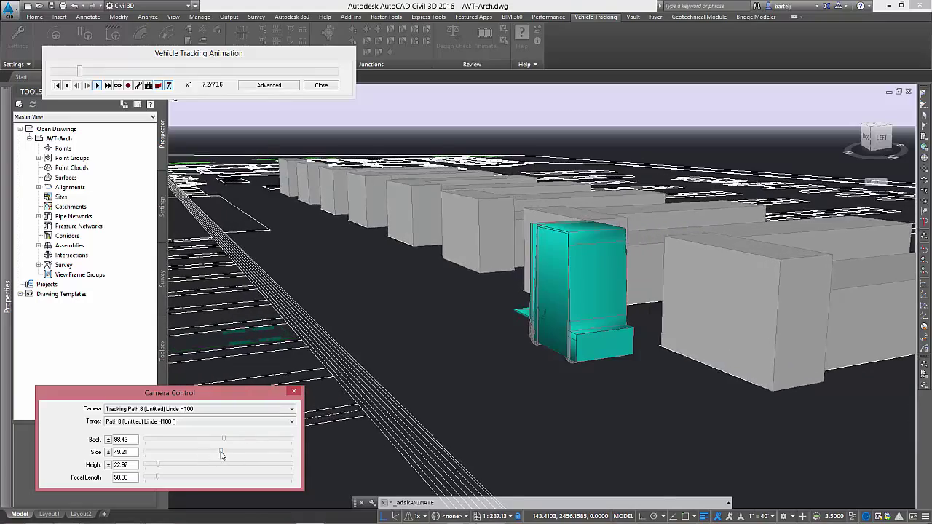
drag(221, 452, 223, 453)
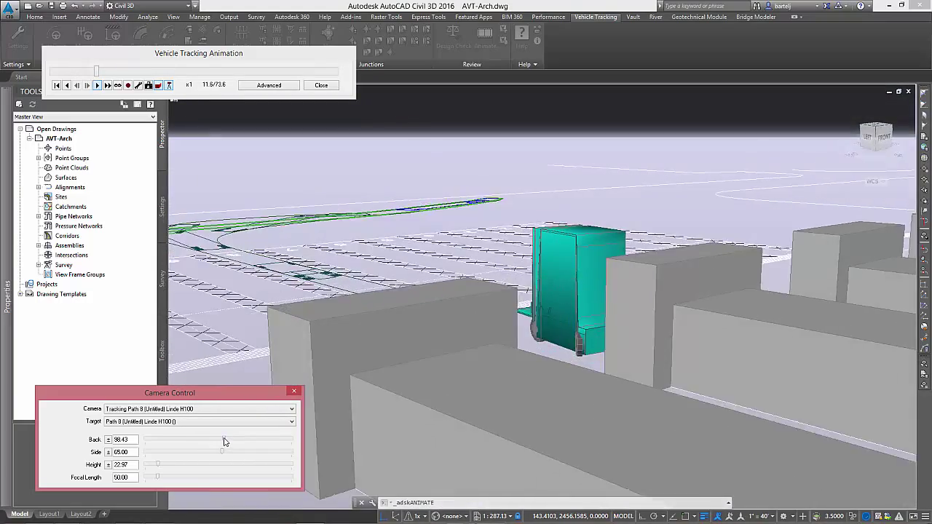
drag(224, 442, 221, 443)
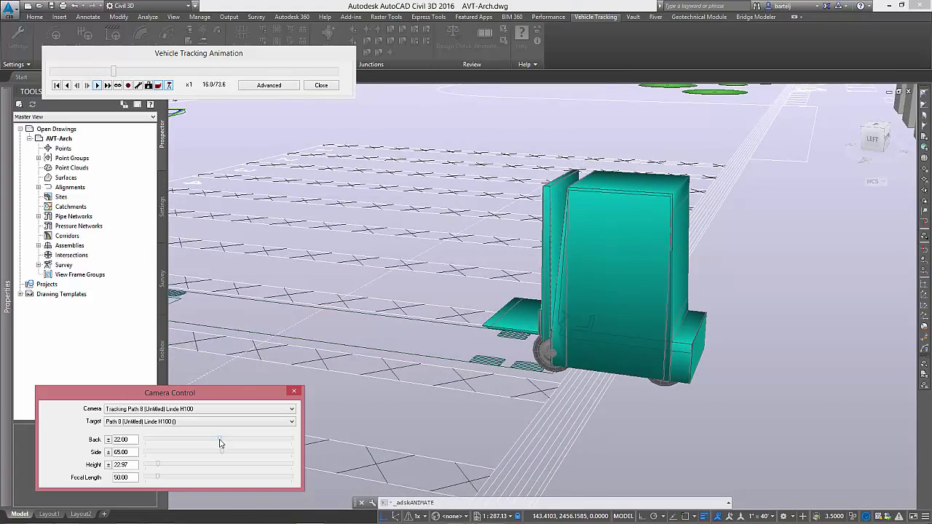
drag(221, 444, 224, 441)
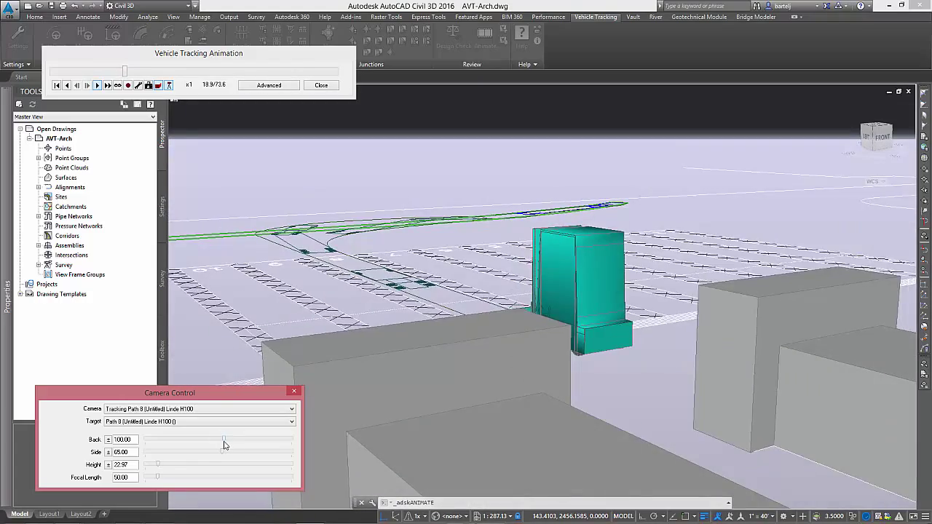
drag(157, 464, 178, 468)
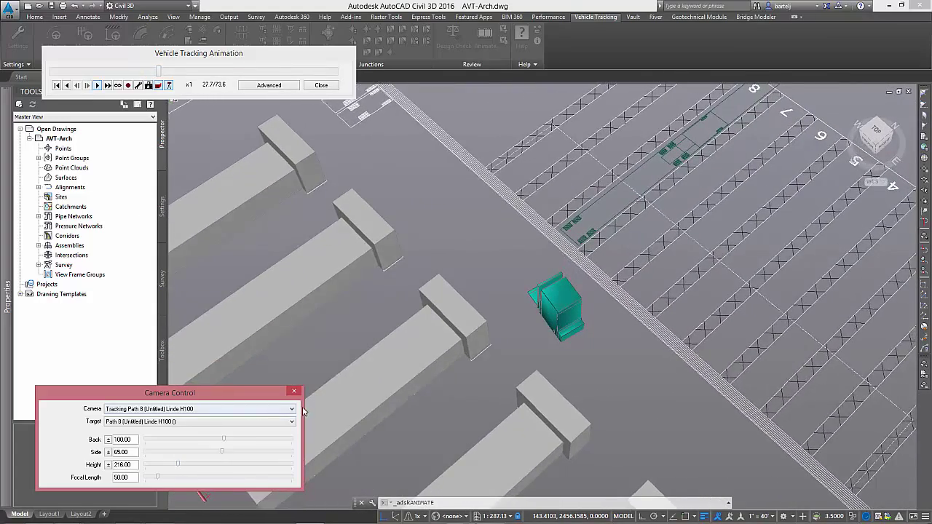
View from driver's eye at about 39 s, then tracking camera at height 160; close without saving viewpoint.
click(219, 409)
click(222, 428)
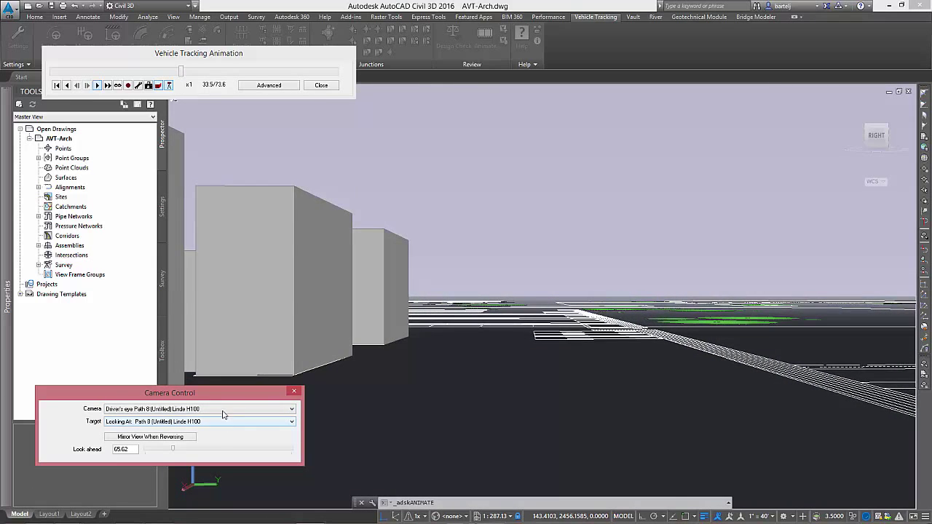
click(185, 71)
drag(192, 73, 204, 74)
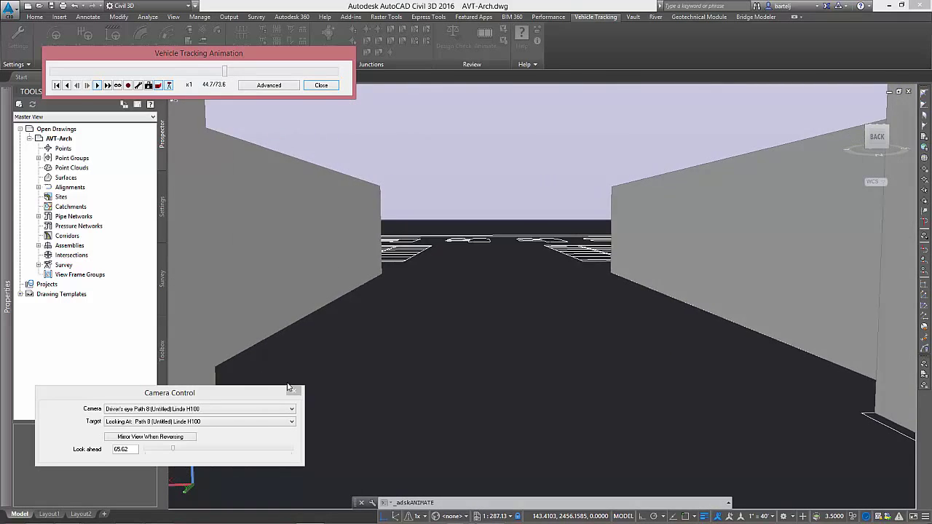
click(233, 410)
click(236, 419)
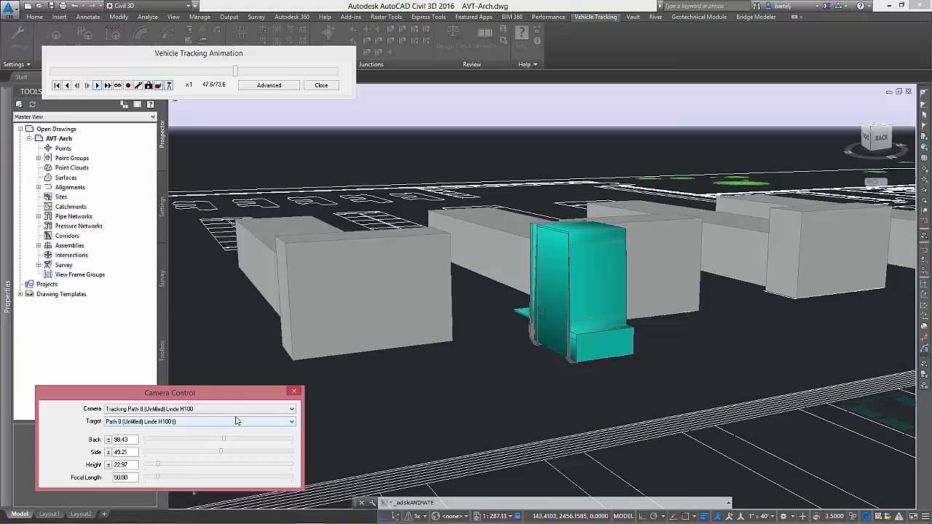
drag(159, 468, 173, 469)
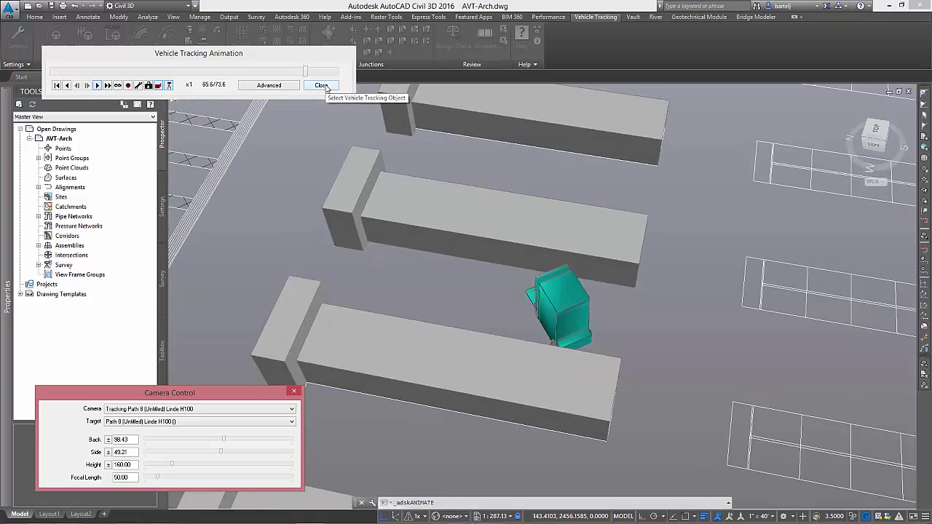
click(322, 86)
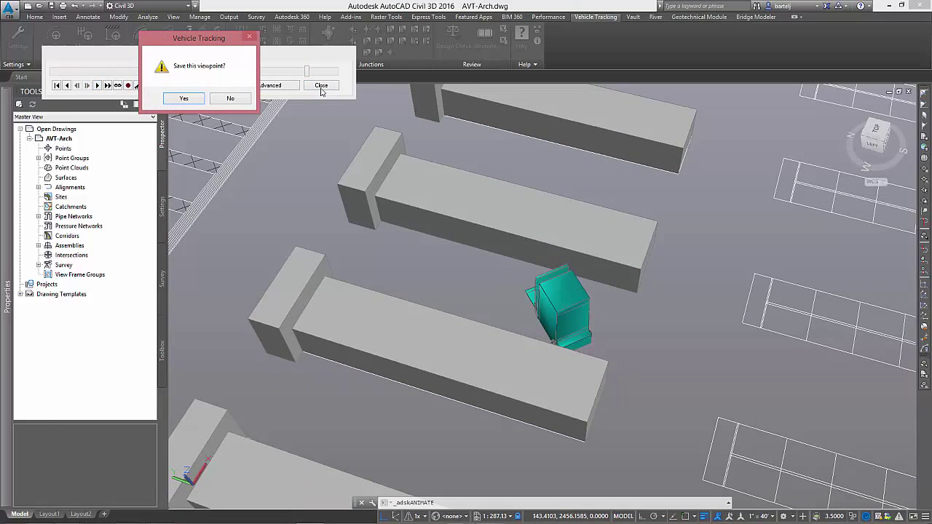
click(232, 98)
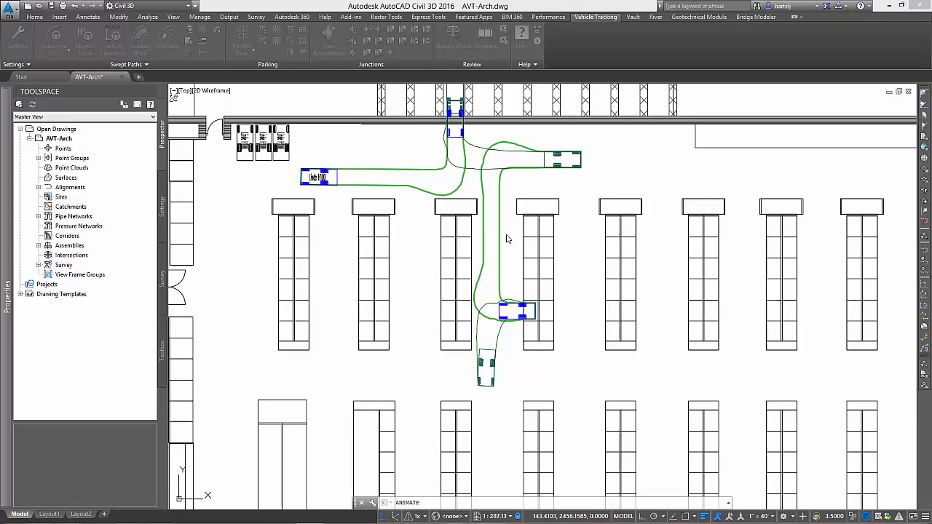
Insert the forklift path's Linde H100 profile and specification table beside the racking.
click(507, 238)
scroll(507, 238, down, 5)
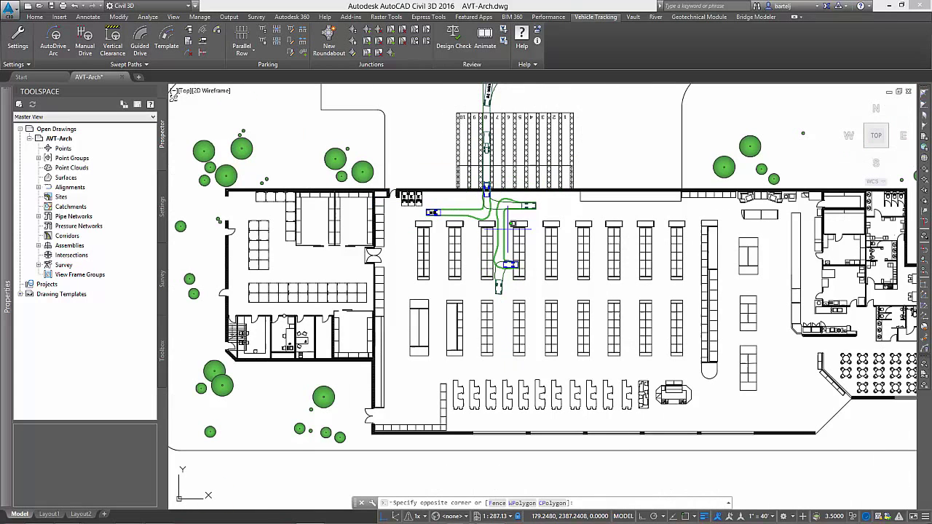
middle_drag(508, 222, 466, 252)
key(Escape)
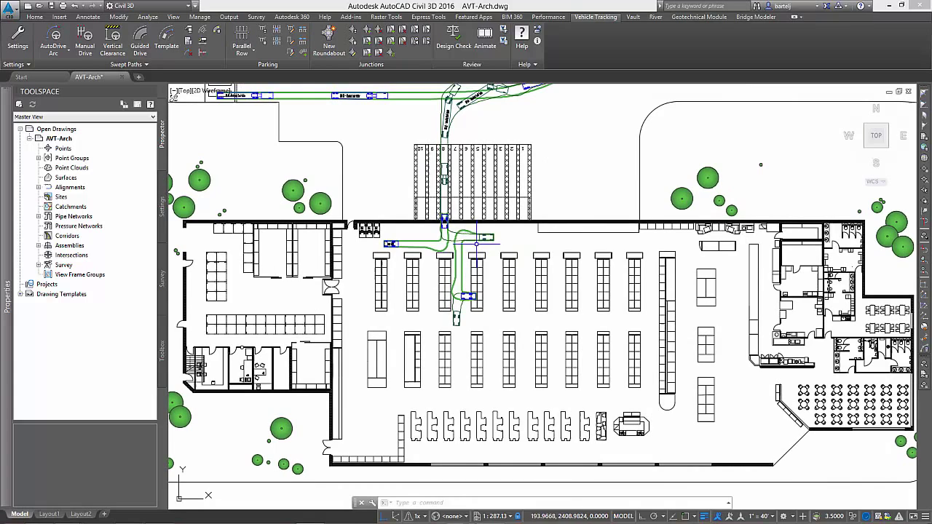
click(202, 42)
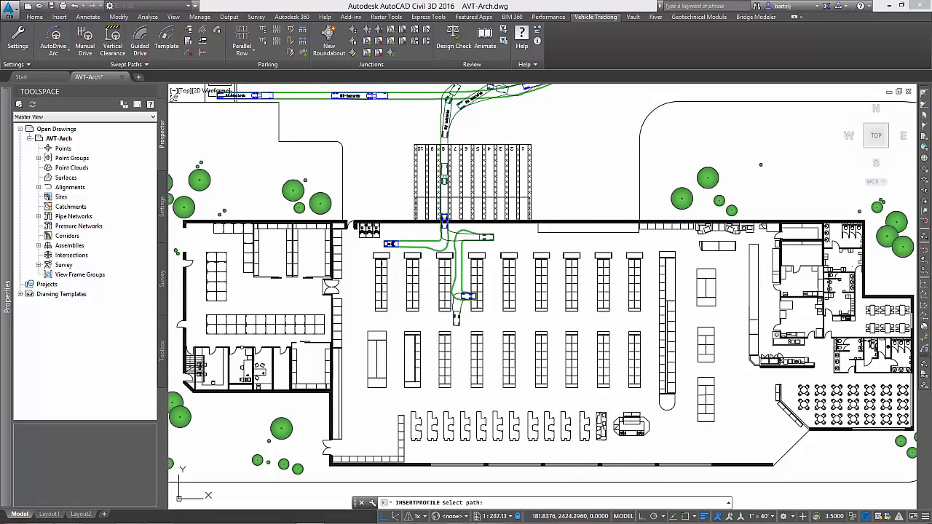
click(459, 237)
click(551, 191)
scroll(550, 190, up, 8)
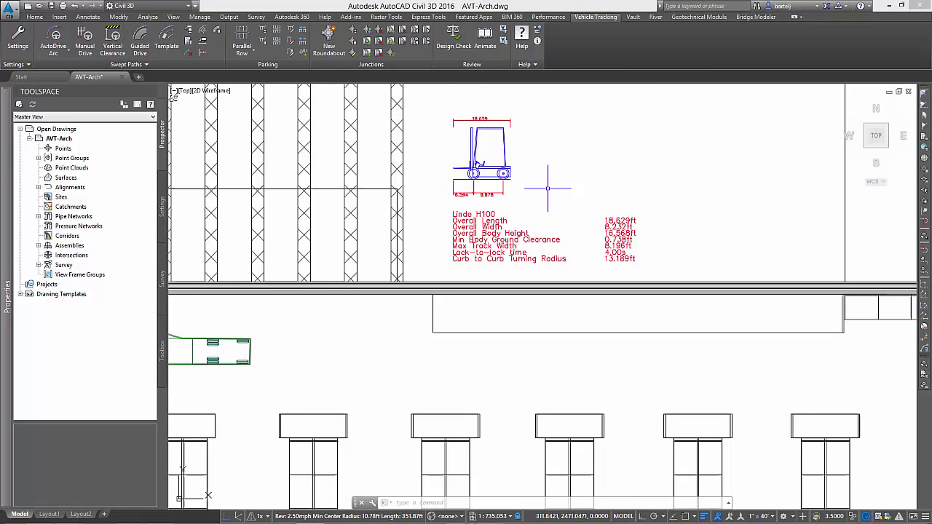
scroll(547, 188, down, 4)
middle_drag(423, 281, 593, 259)
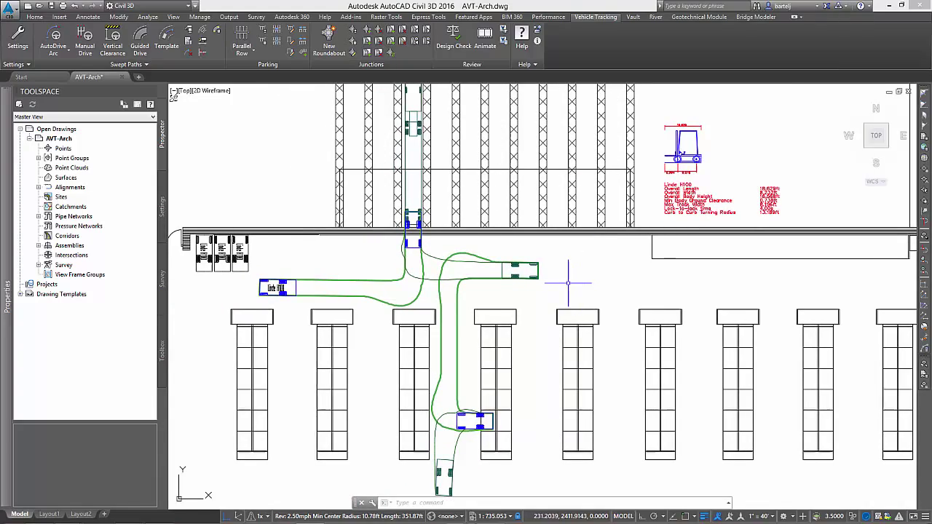
Zoom out to the site, pan to the airport terminal, and zoom in on its check-in area.
scroll(568, 282, down, 2)
scroll(568, 282, down, 5)
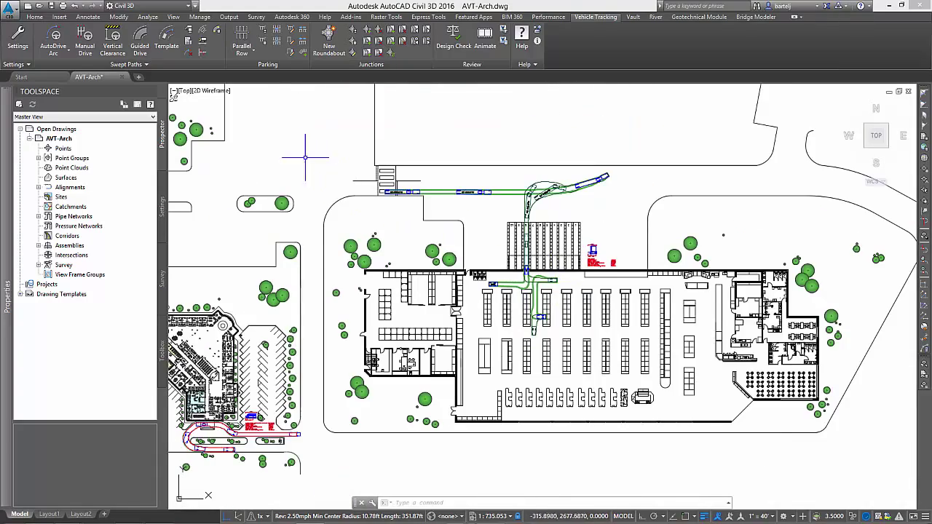
scroll(319, 164, up, 1)
mouse_move(318, 164)
middle_down()
mouse_move(441, 223)
mouse_move(638, 276)
middle_up()
scroll(447, 280, up, 2)
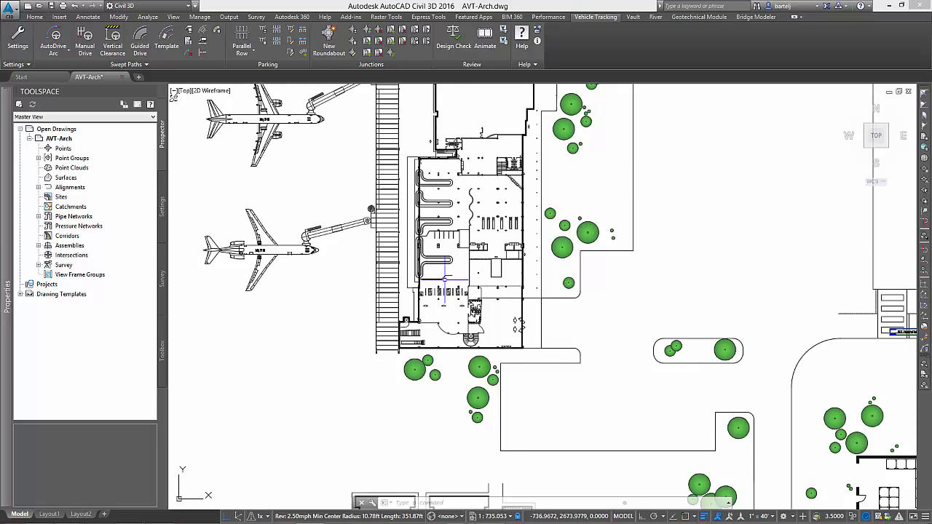
scroll(445, 280, up, 2)
middle_drag(426, 285, 411, 236)
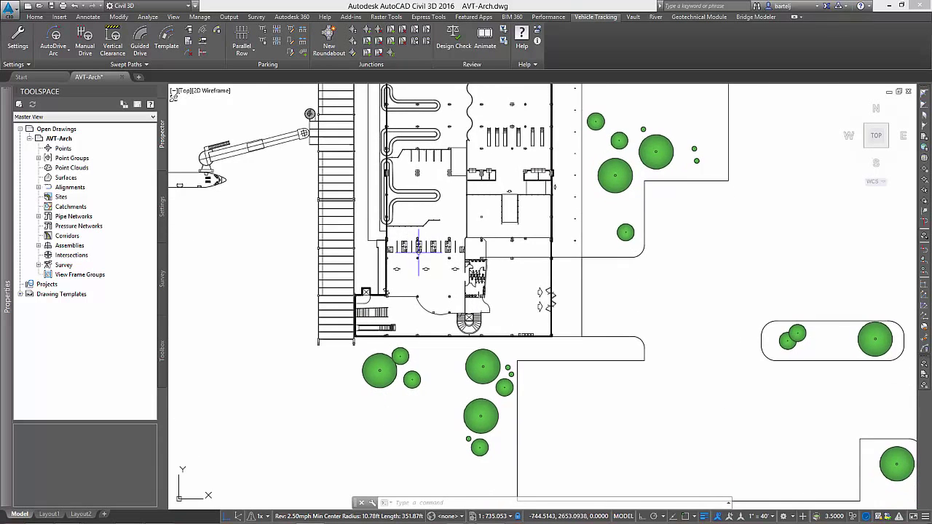
scroll(426, 271, up, 4)
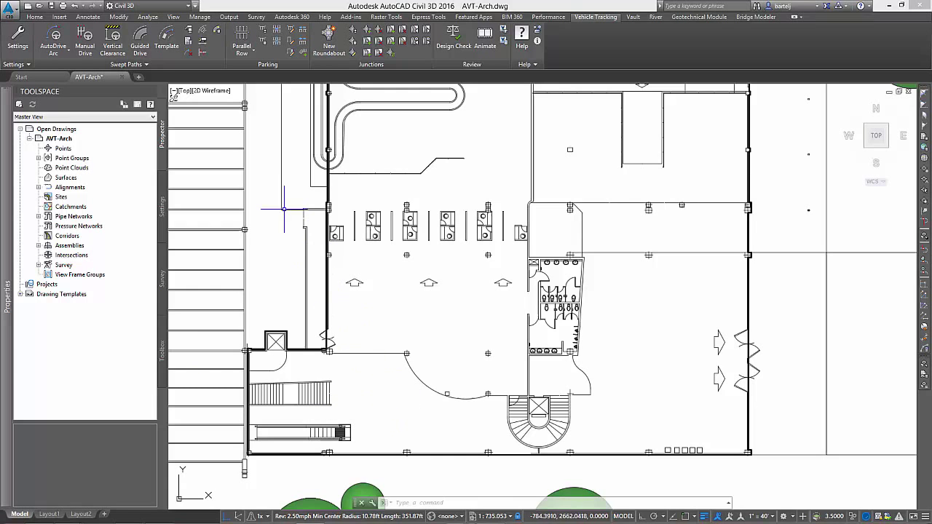
Start an AutoDrive Arc with the Yamaha Concierge 6 seater Golf Cart and set its start position in the terminal.
click(65, 54)
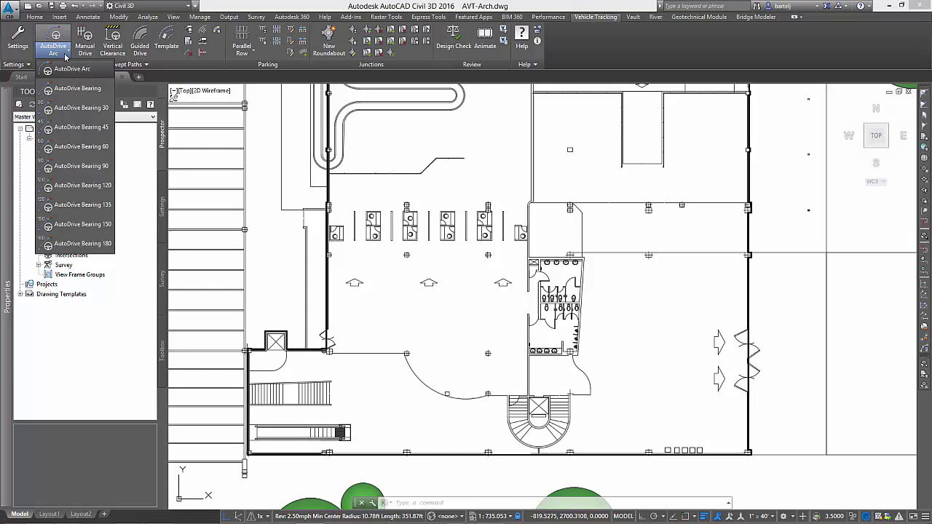
click(71, 68)
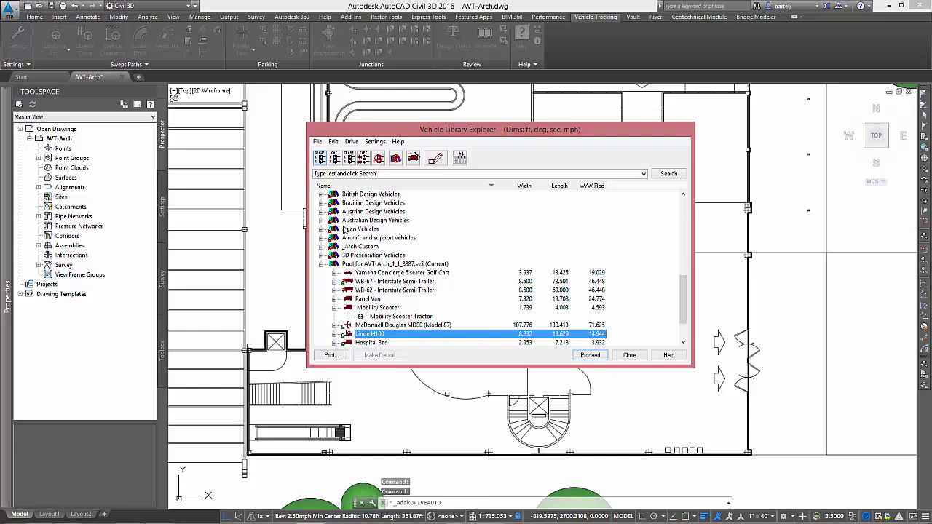
click(435, 274)
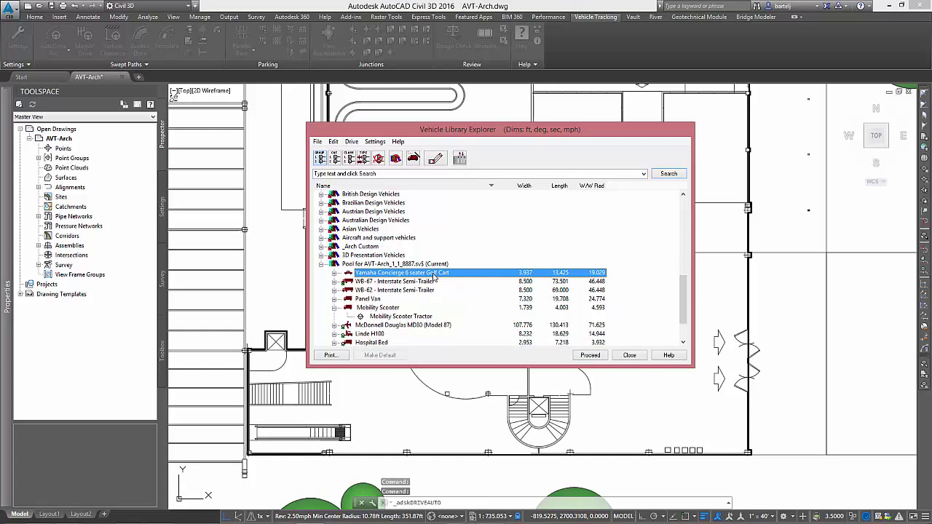
click(590, 355)
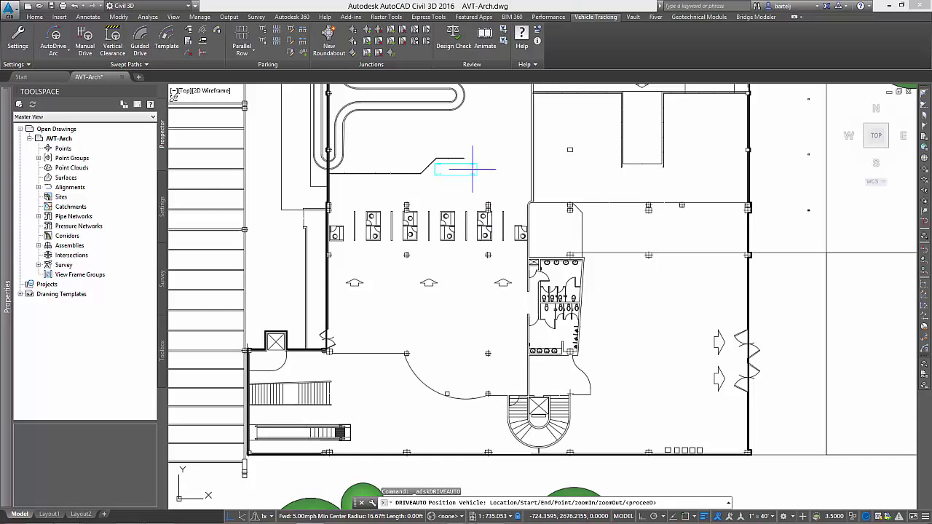
click(472, 170)
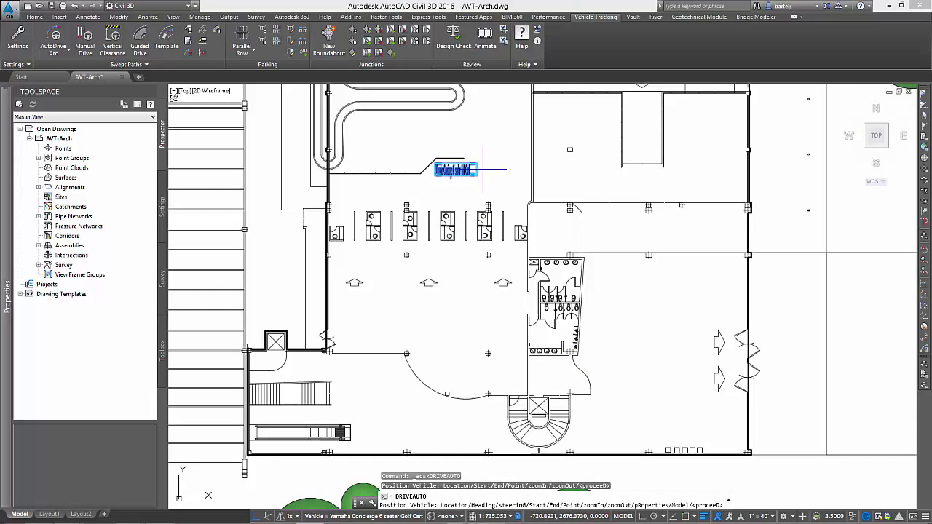
Drive the golf cart north up the aisle, turning right at the aisle's end.
click(181, 259)
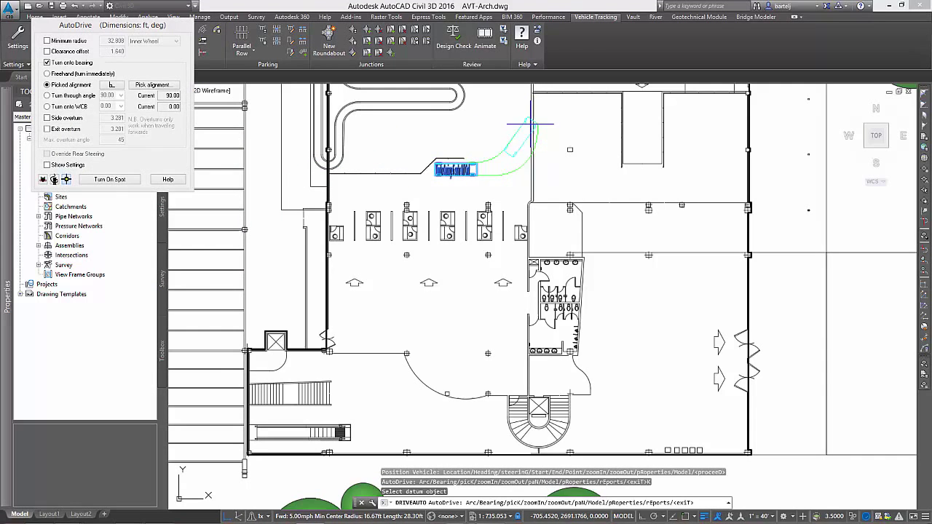
middle_drag(510, 132, 495, 350)
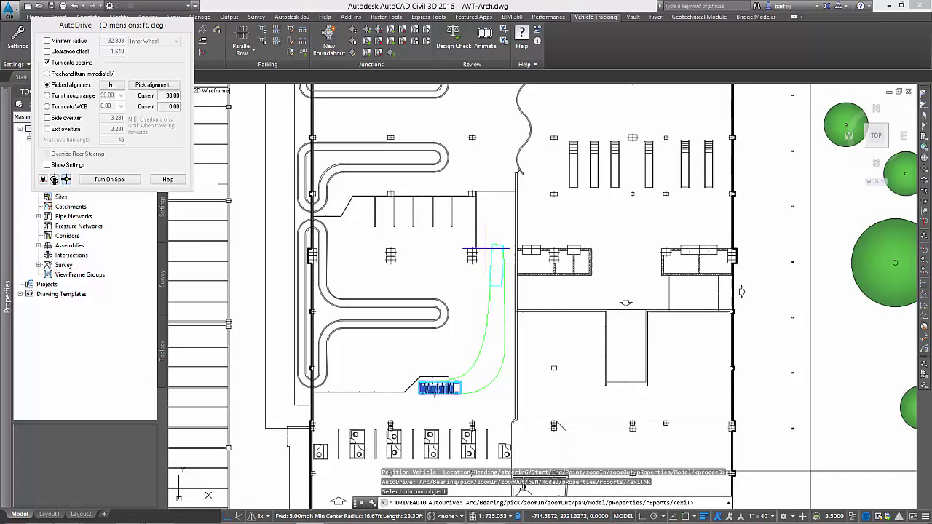
click(480, 150)
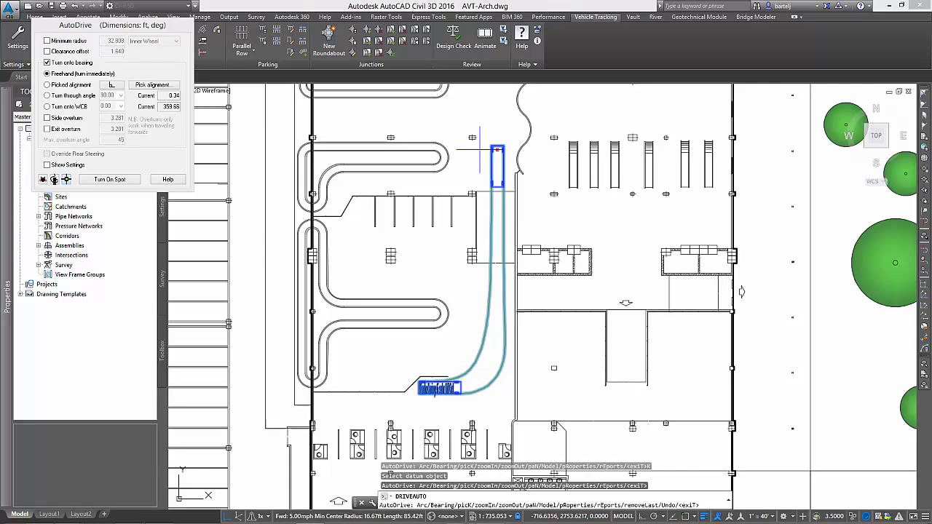
scroll(481, 134, down, 4)
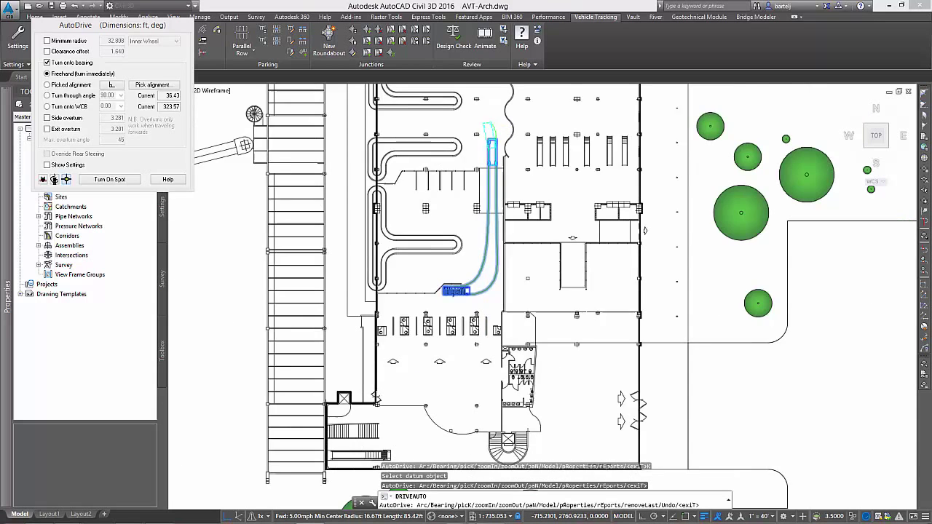
middle_drag(468, 138, 421, 191)
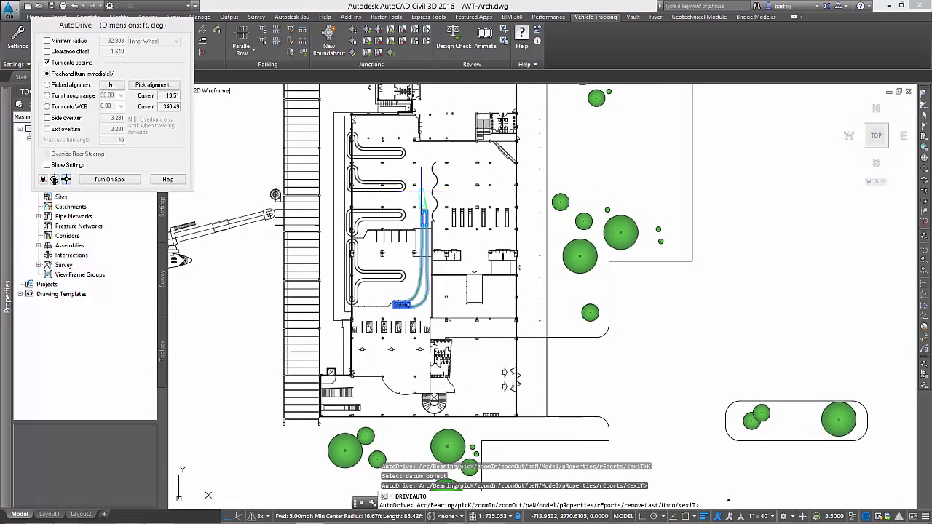
scroll(421, 191, up, 2)
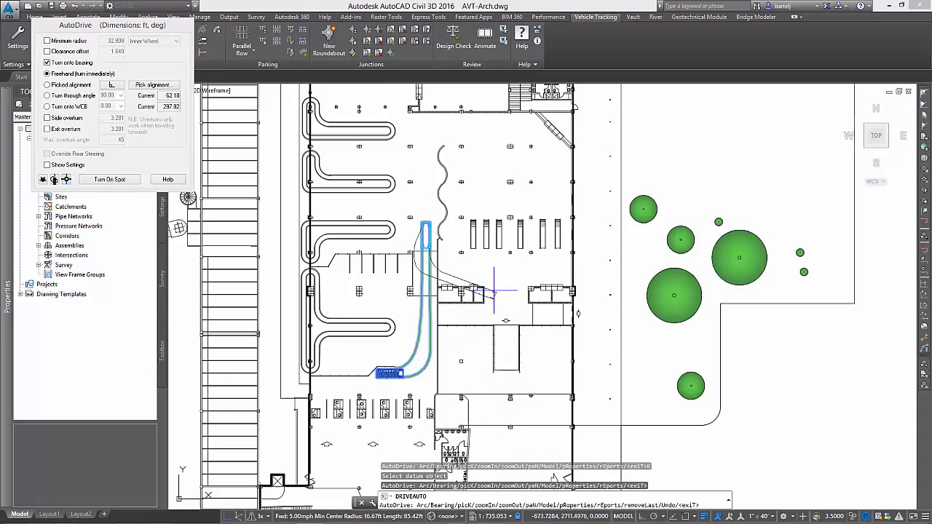
click(426, 147)
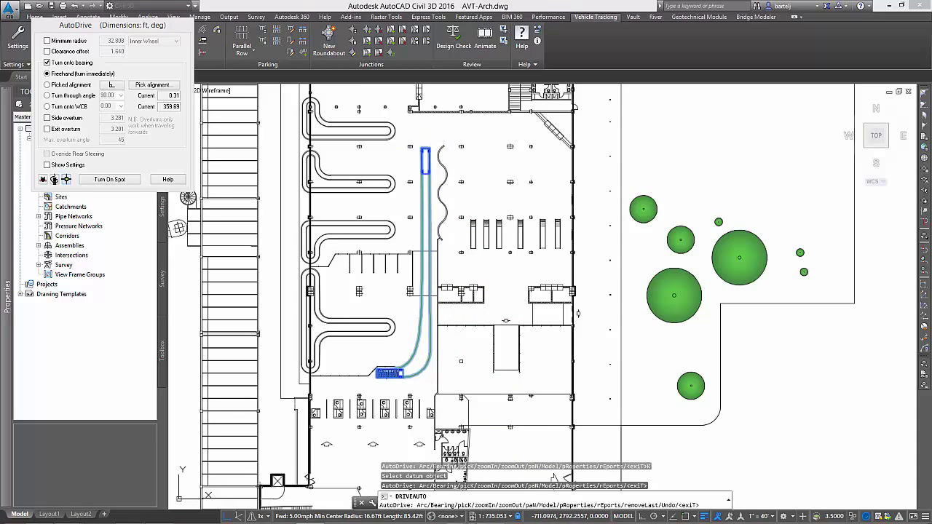
click(459, 128)
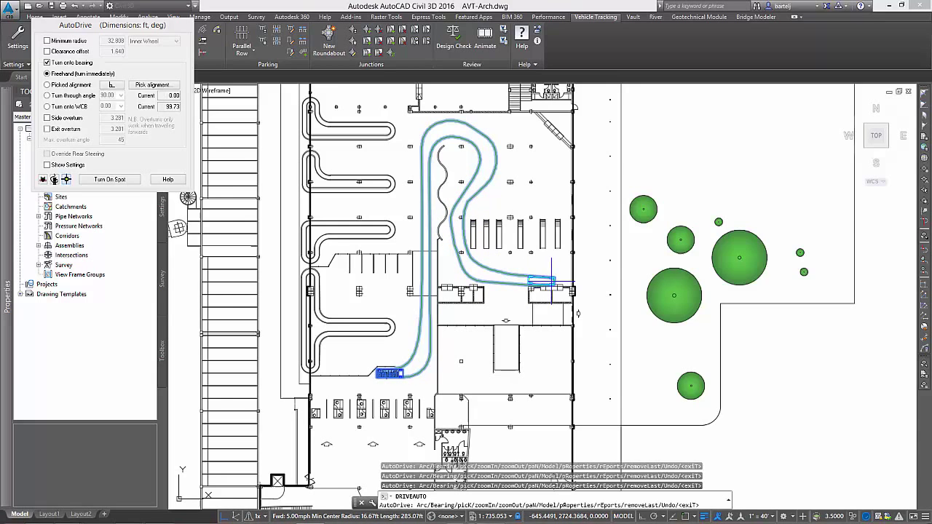
Loop the path back down toward the shelving rows, picking a datum object from the overlap list.
click(482, 268)
text(k)
key(Return)
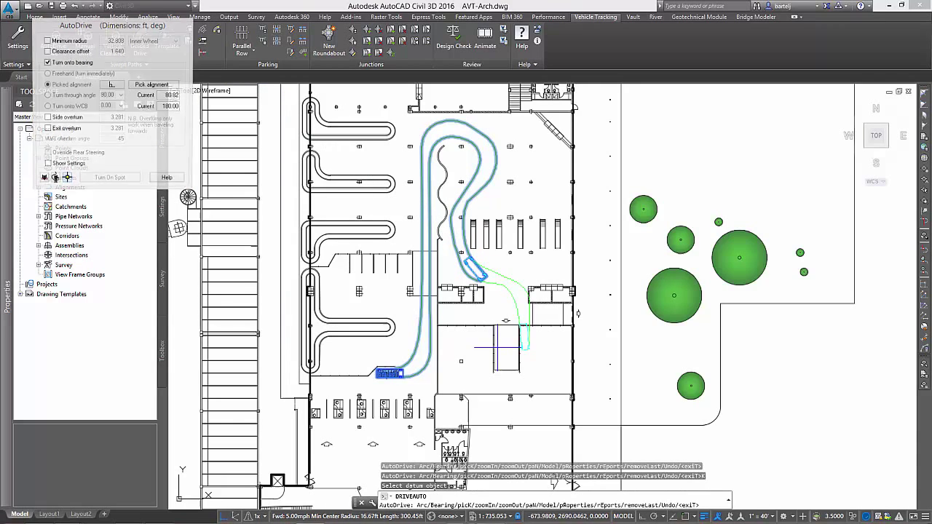
key(Escape)
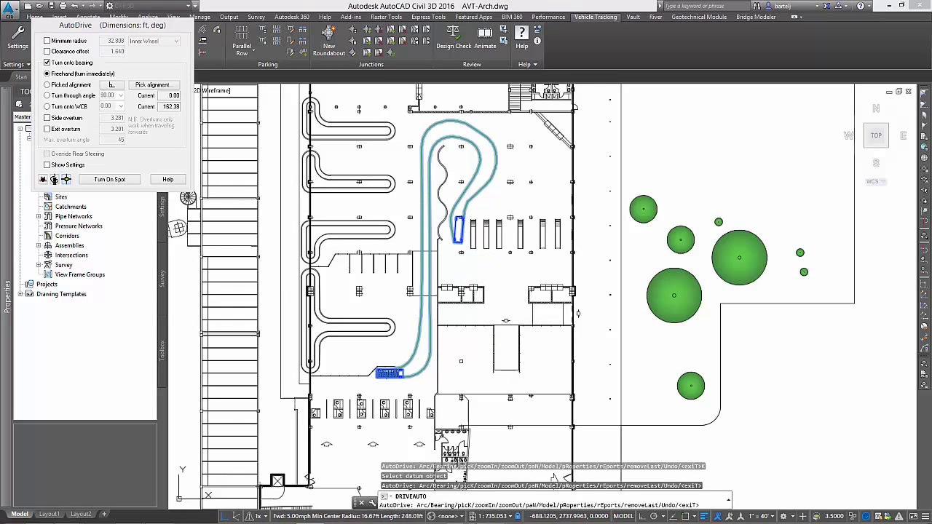
click(462, 257)
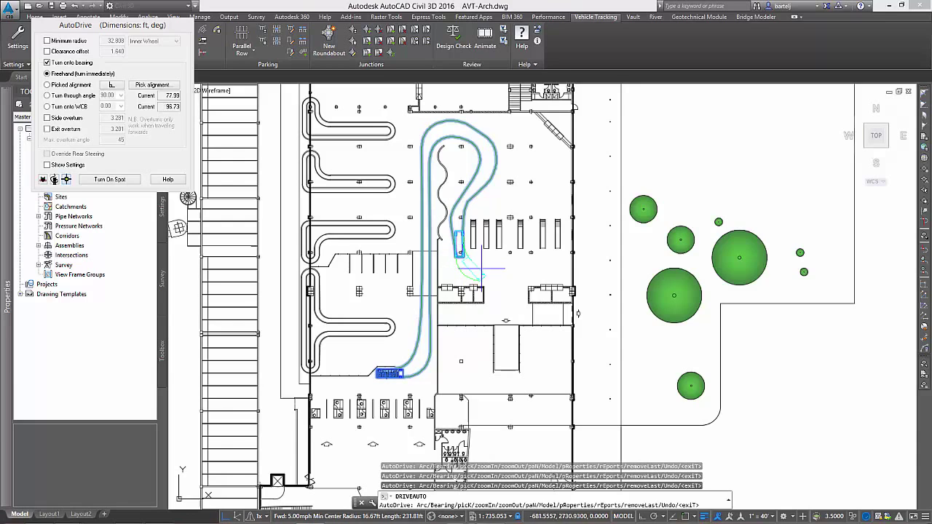
click(475, 270)
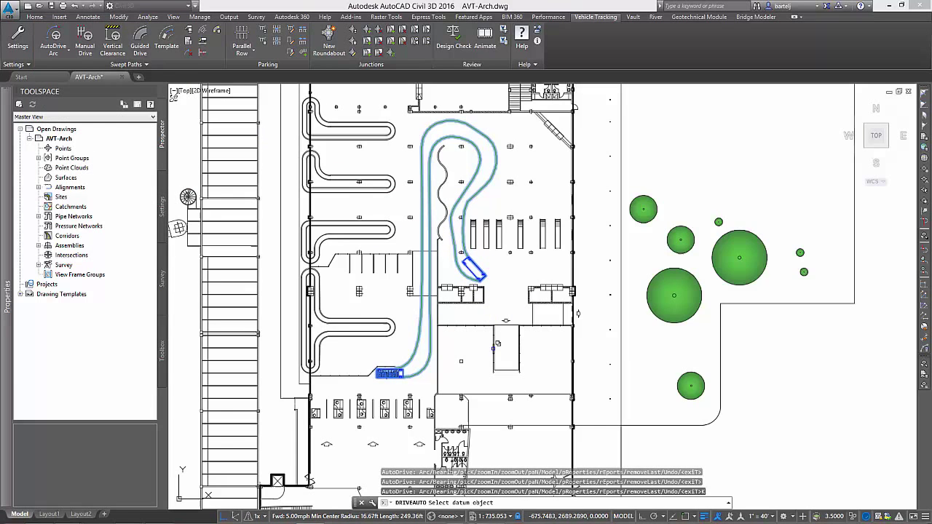
click(498, 344)
click(528, 390)
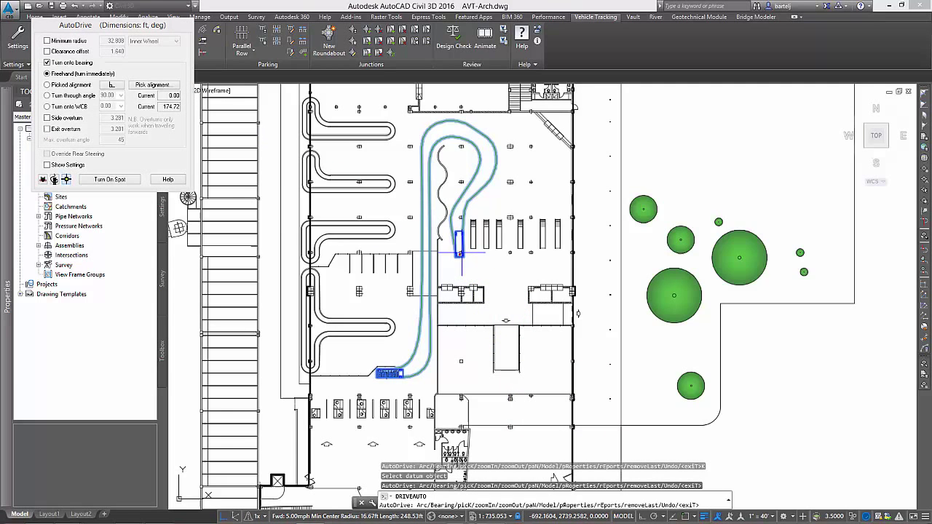
Continue down the corridor, curve right to the lower doorway, and finish with a reversing turn.
click(460, 253)
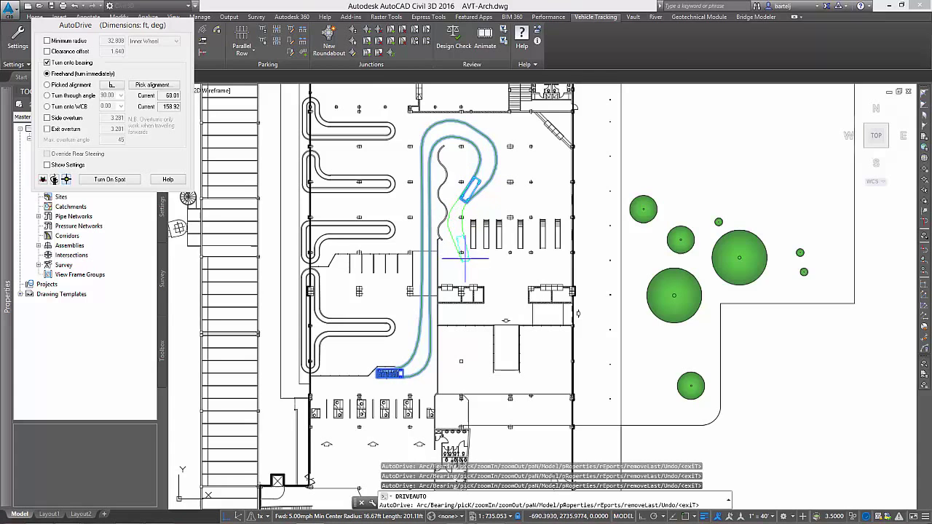
click(480, 271)
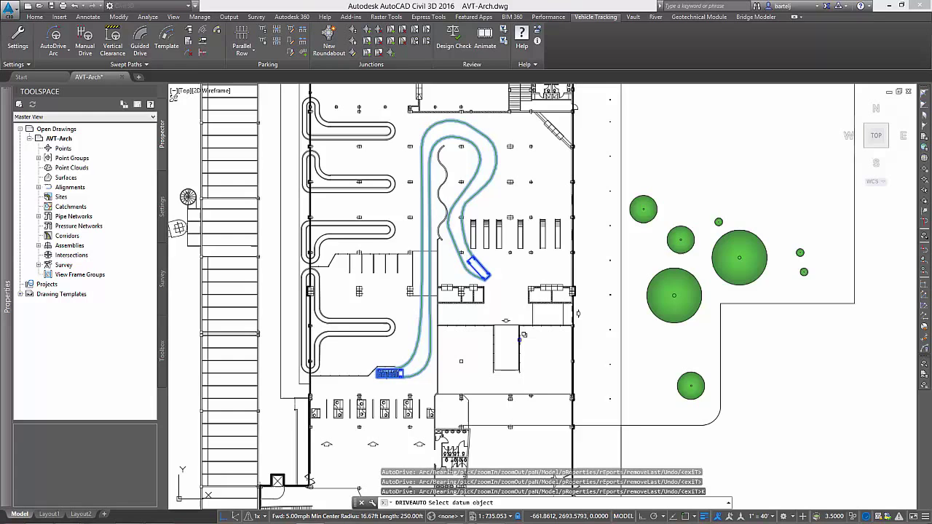
click(523, 336)
click(615, 373)
click(500, 380)
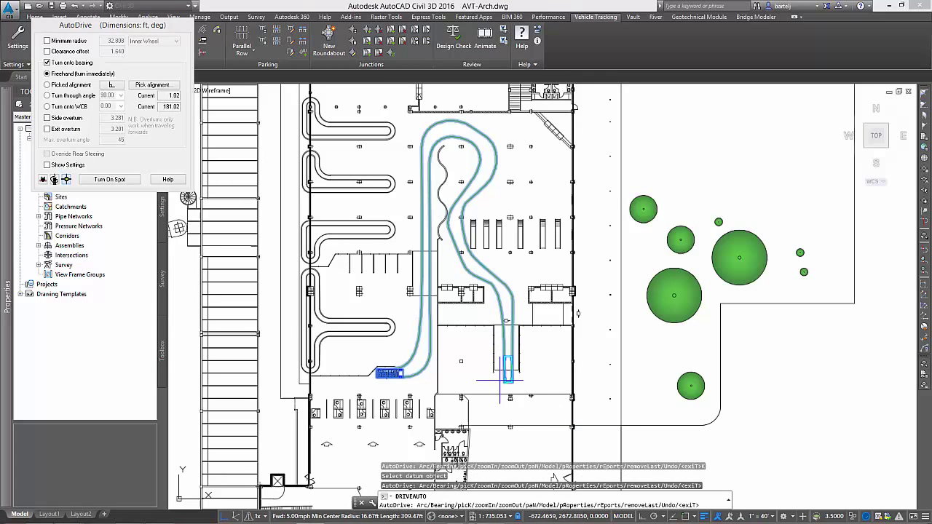
middle_drag(507, 379, 511, 265)
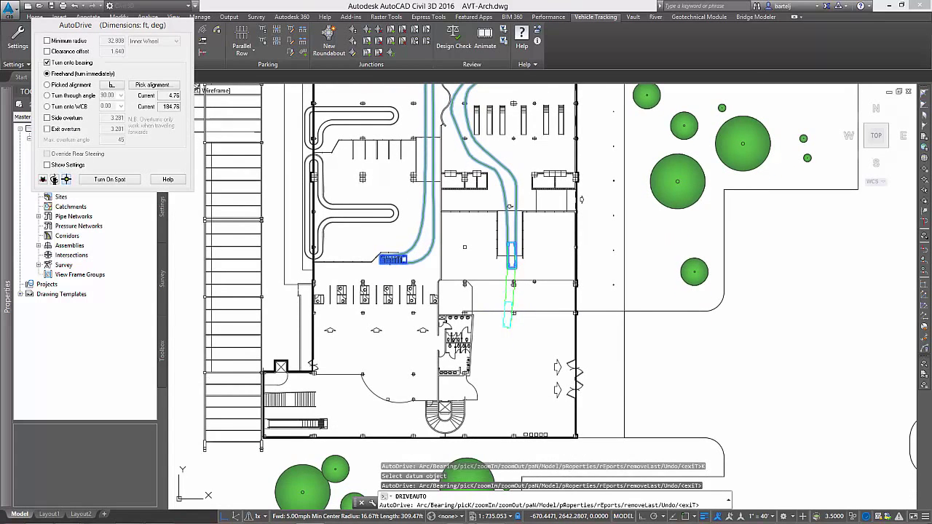
click(508, 320)
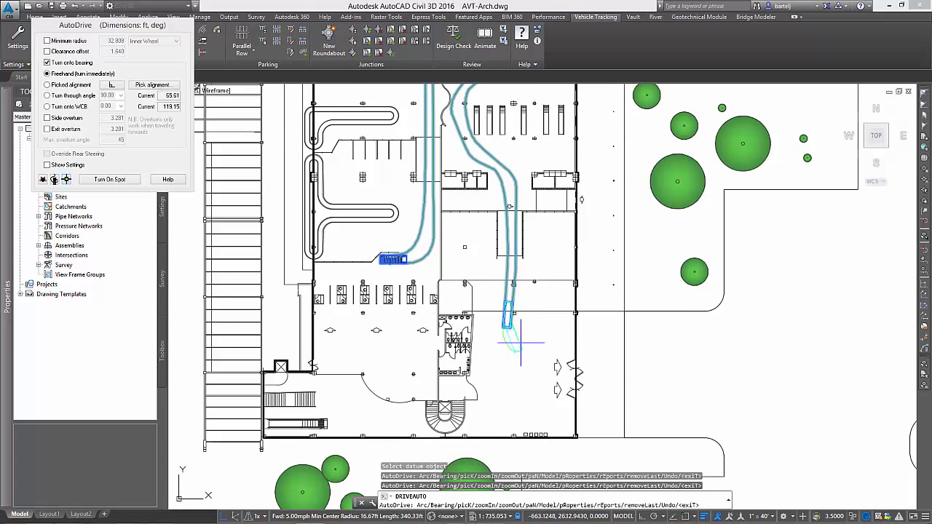
click(567, 350)
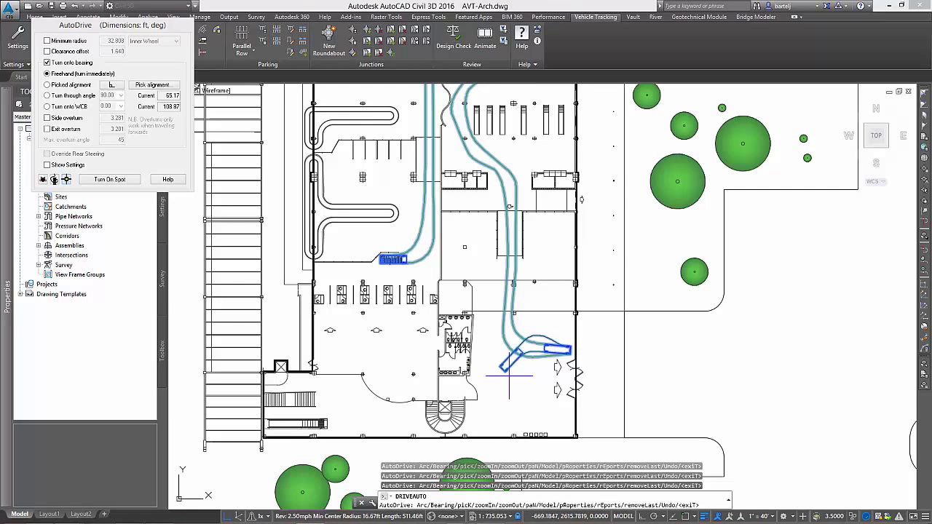
click(525, 295)
key(Return)
key(Escape)
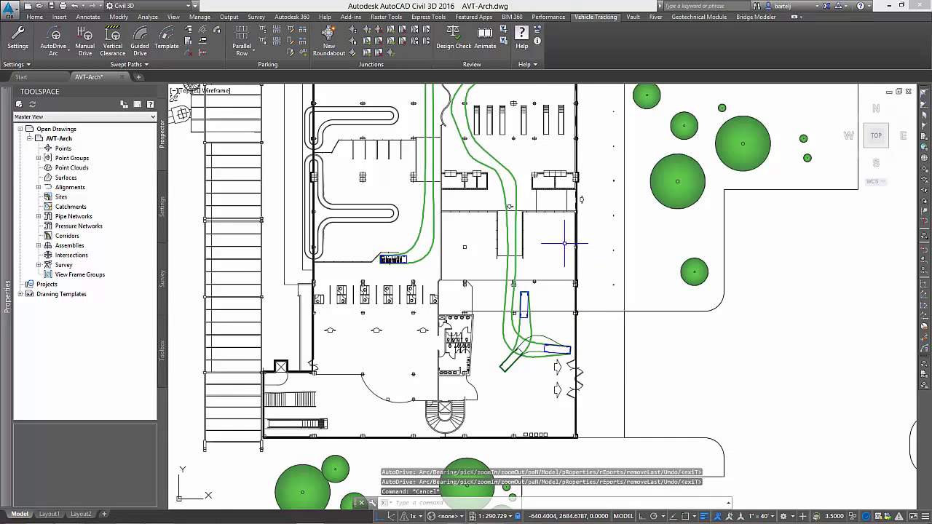
Pan and zoom from the golf cart's warehouse path down to the office area with the round courtyard.
middle_drag(564, 244, 562, 341)
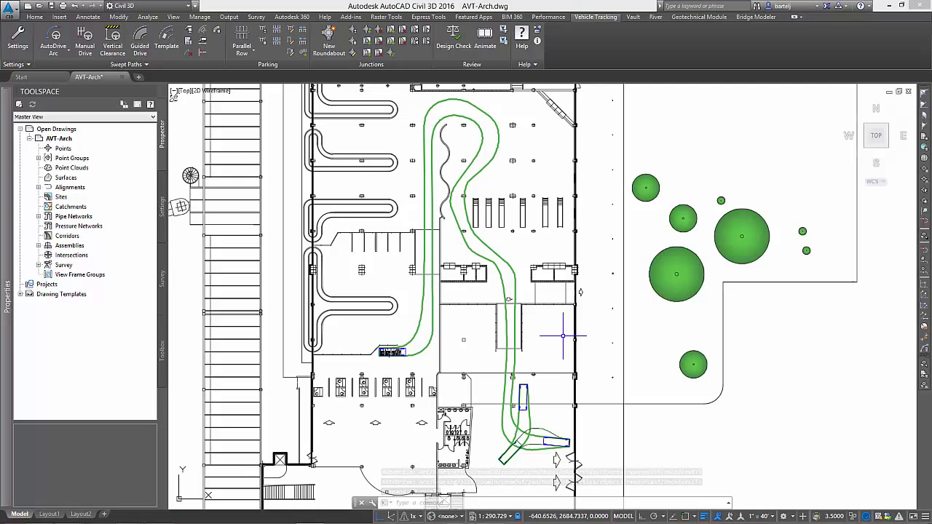
scroll(563, 336, down, 2)
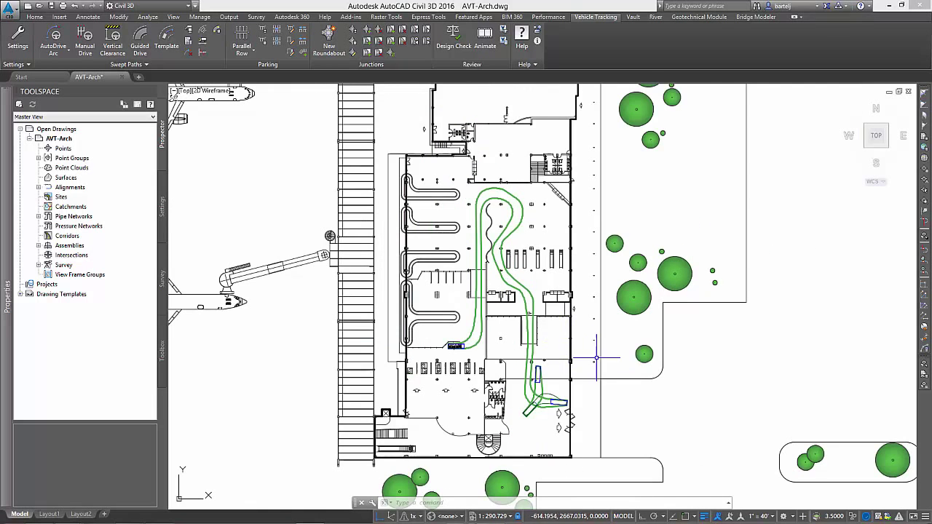
scroll(628, 385, down, 1)
middle_drag(632, 385, 573, 278)
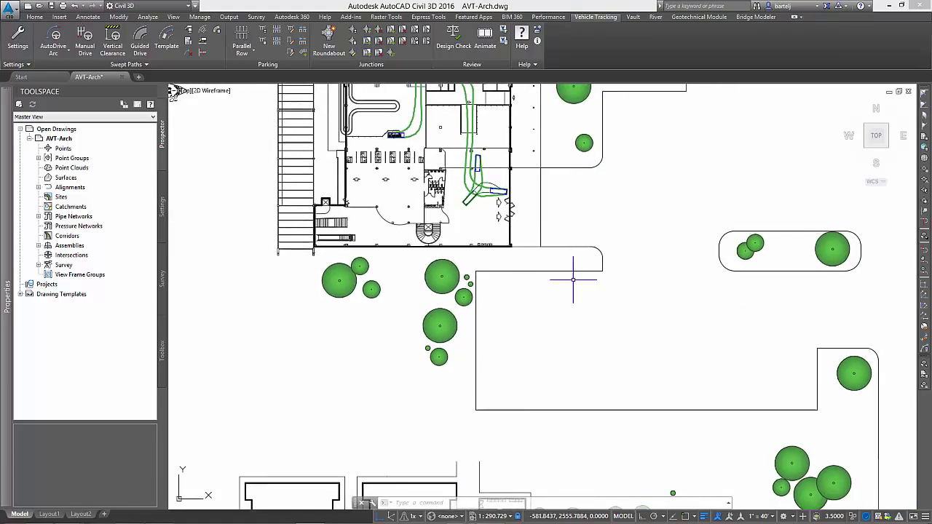
scroll(573, 282, down, 1)
mouse_move(561, 334)
middle_down()
mouse_move(503, 190)
mouse_move(446, 89)
middle_up()
scroll(536, 219, up, 4)
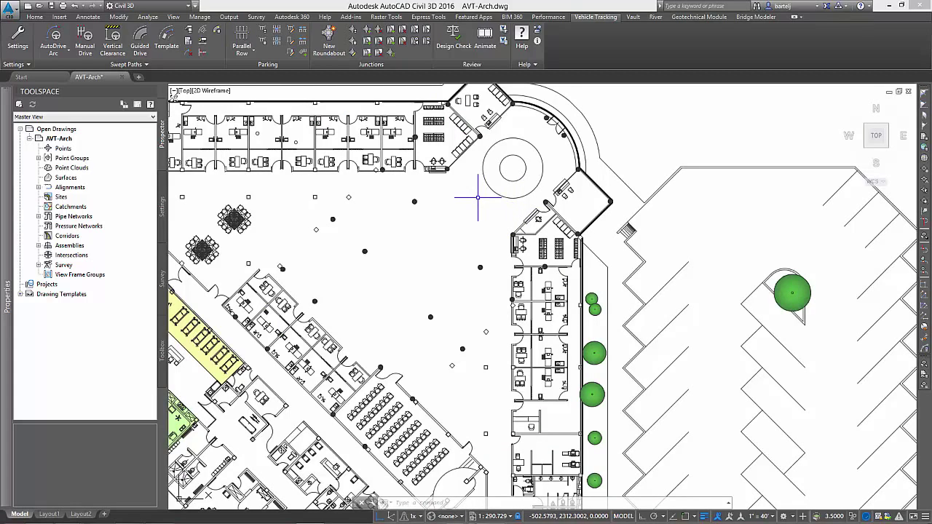
middle_drag(477, 222, 442, 207)
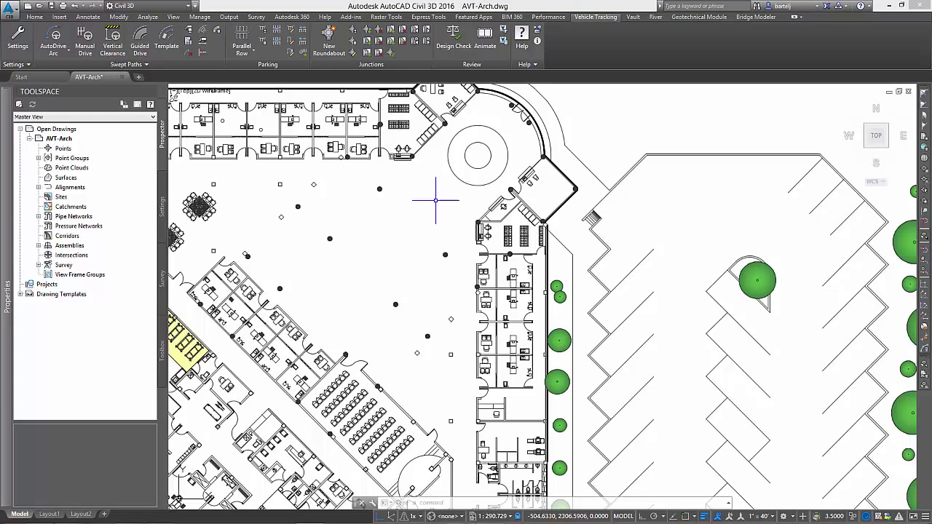
Start an AutoDrive Arc with the Mobility Scooter and place it beside the round courtyard feature.
click(58, 53)
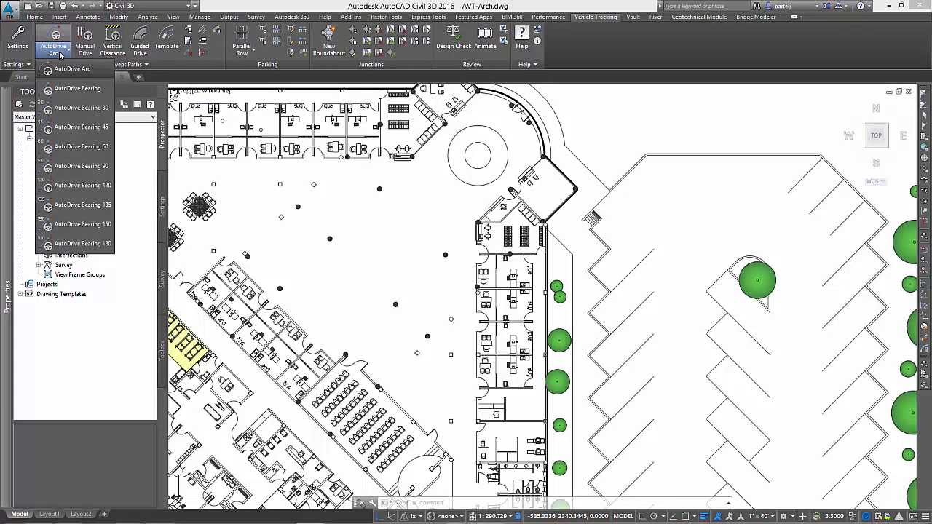
click(64, 69)
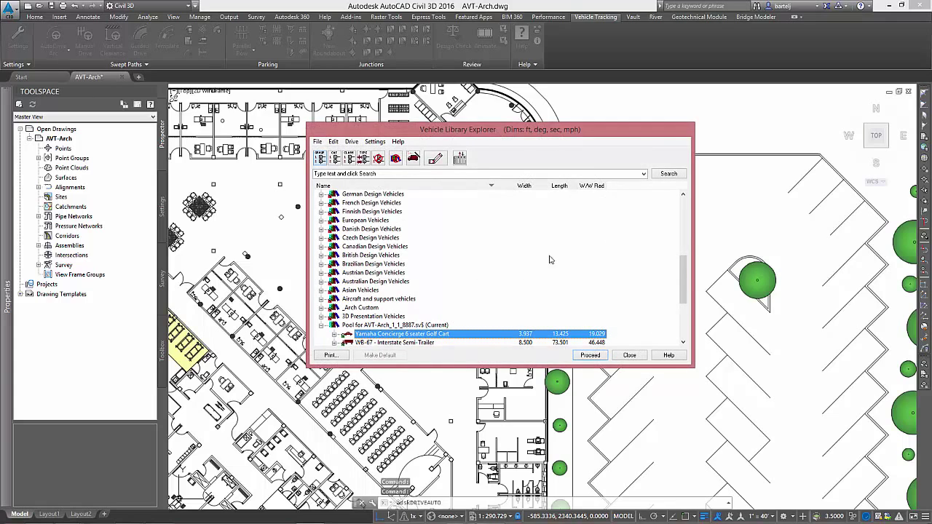
drag(683, 268, 688, 303)
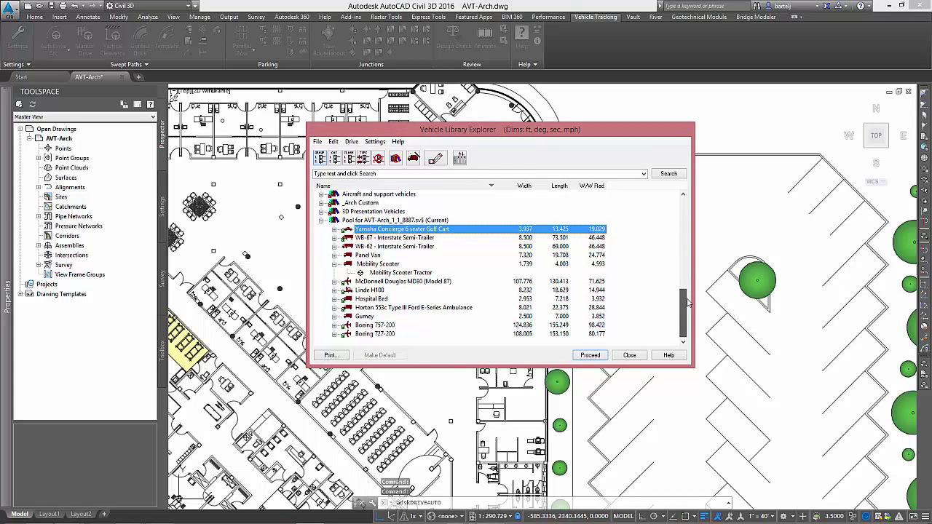
click(394, 265)
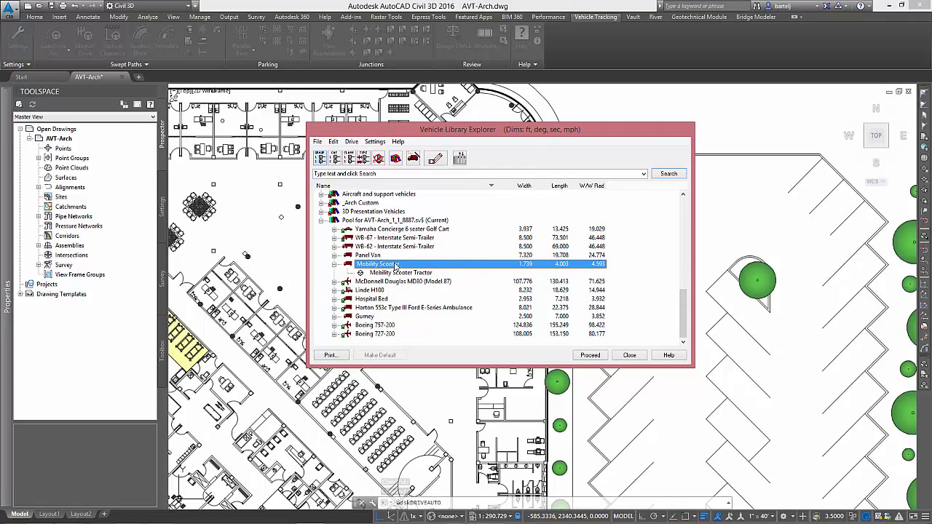
click(591, 355)
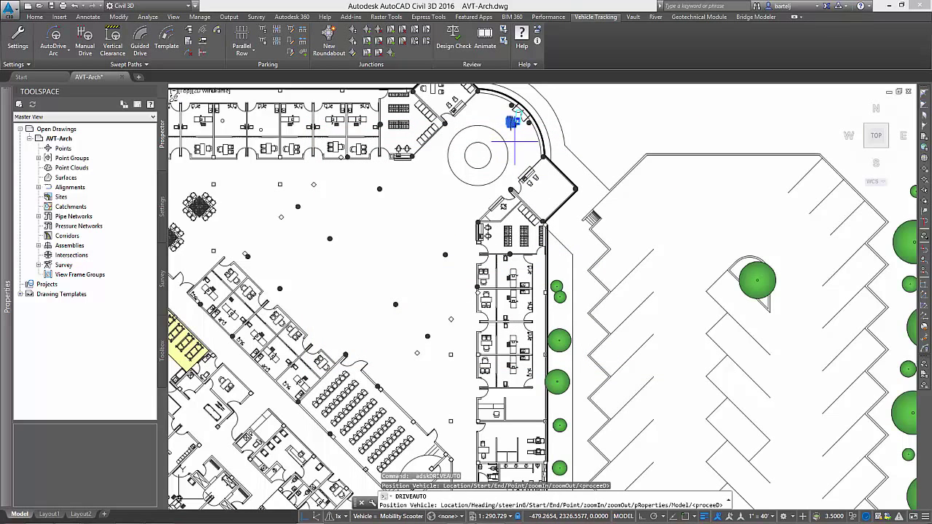
click(517, 118)
click(189, 259)
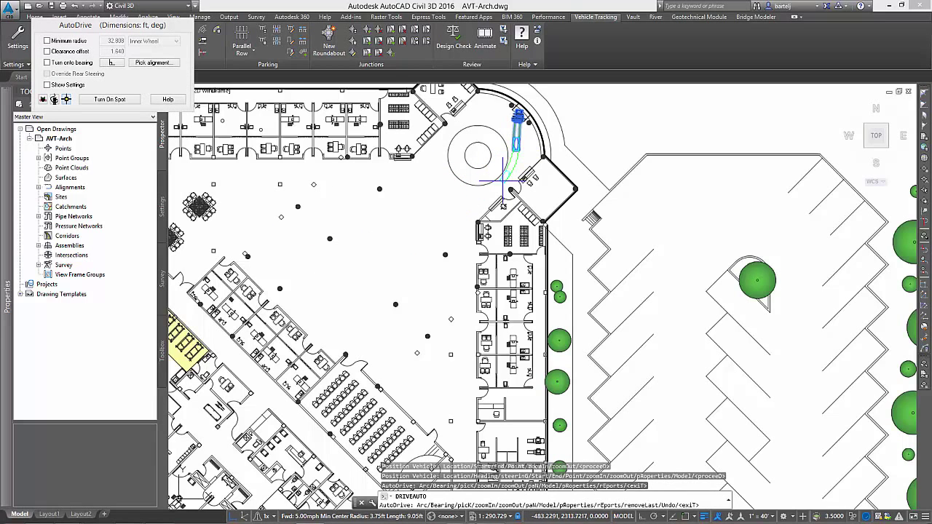
Drive the scooter along the courtyard wall and down the route, aligning its turns to wall lines.
click(477, 203)
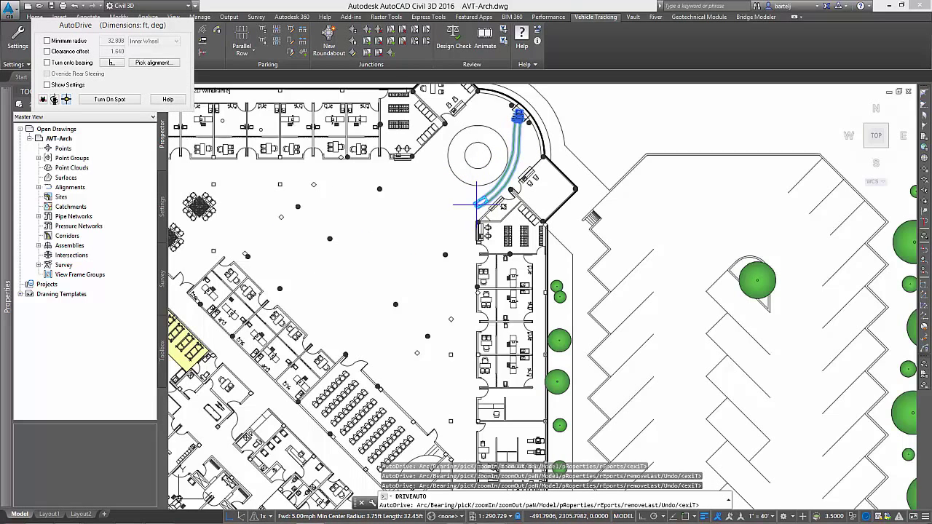
click(153, 62)
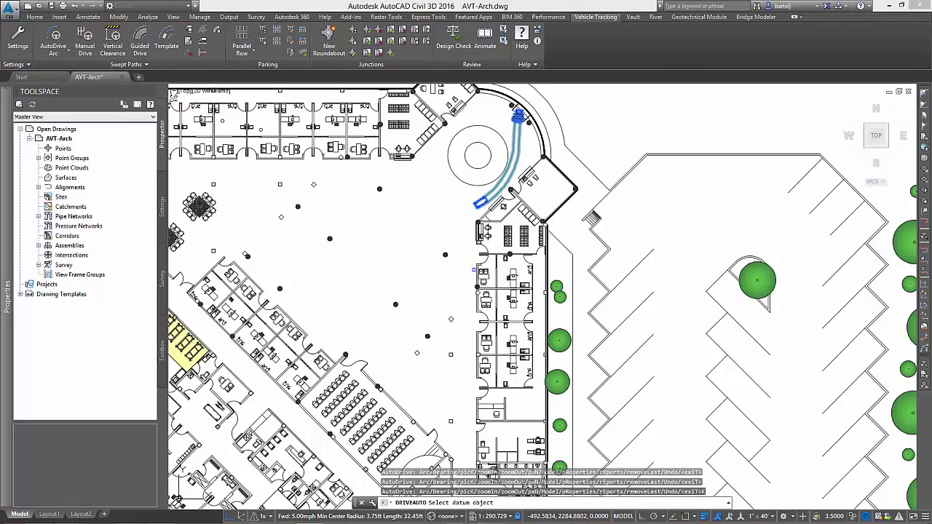
click(475, 271)
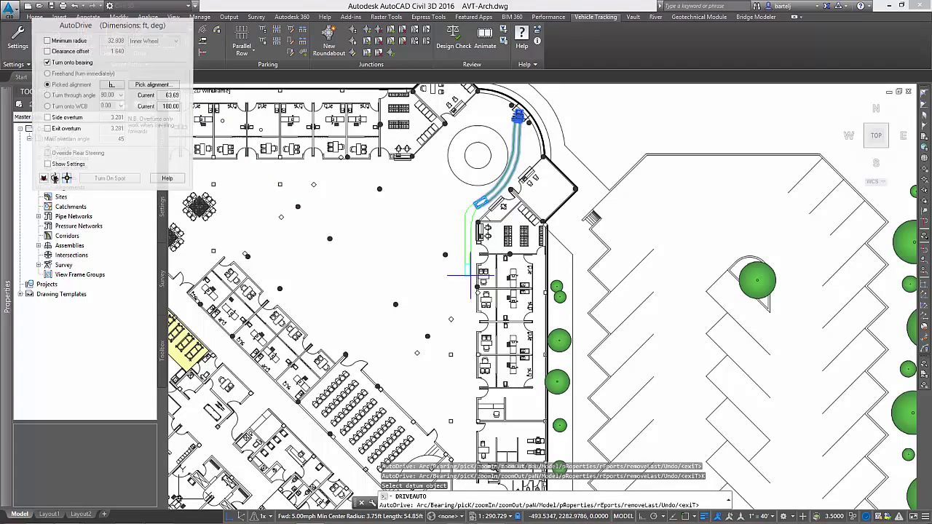
middle_drag(467, 327, 437, 179)
click(435, 209)
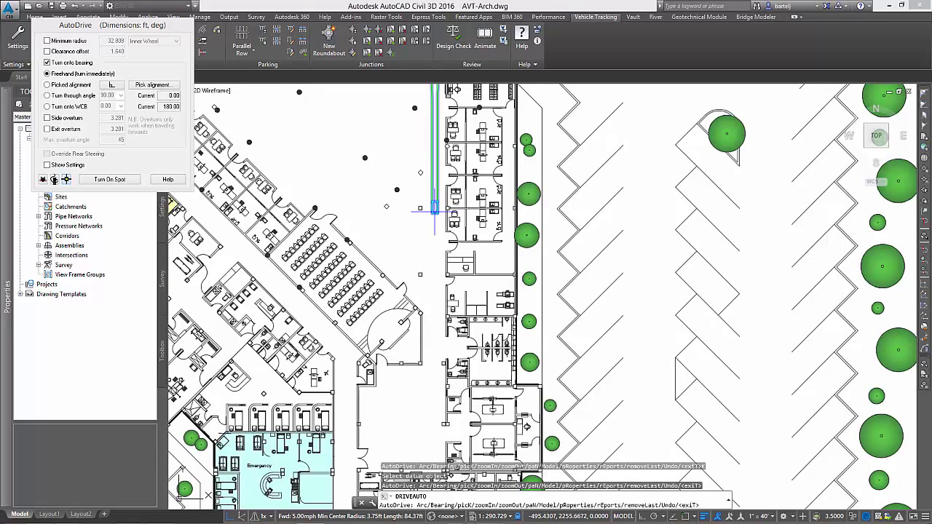
click(173, 85)
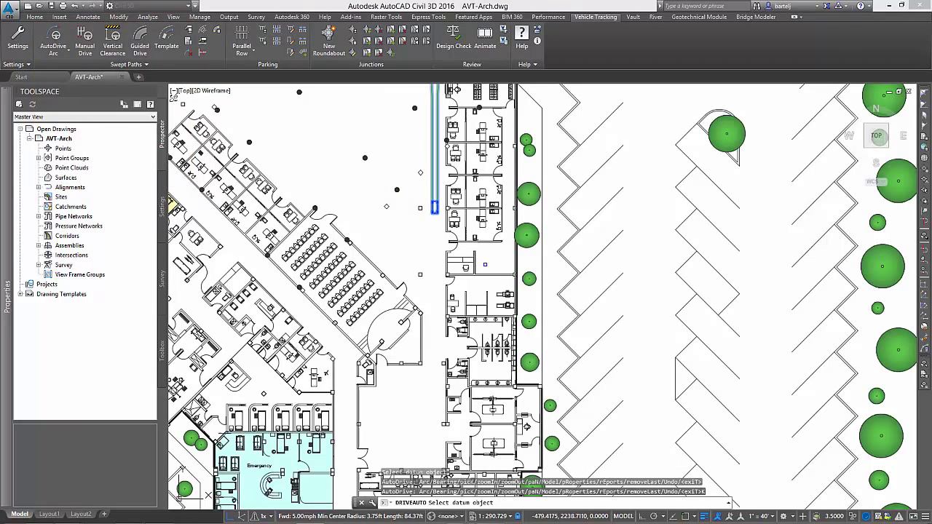
click(435, 208)
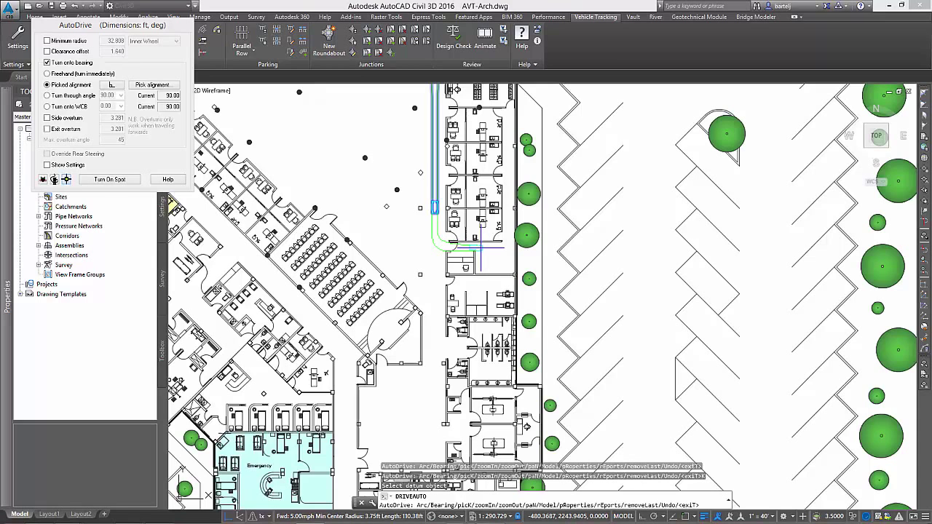
Align to the corridor wall and end the scooter's path at the top of the east passage.
scroll(481, 247, up, 7)
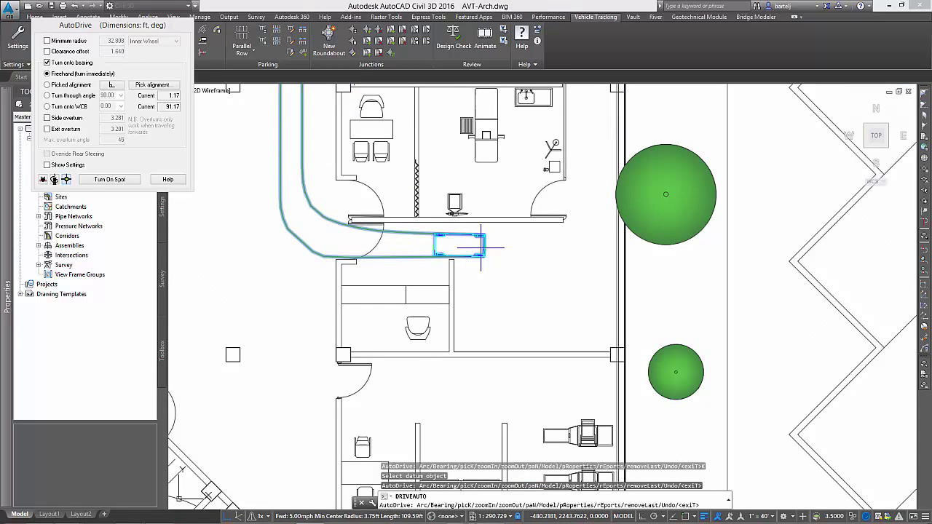
click(172, 86)
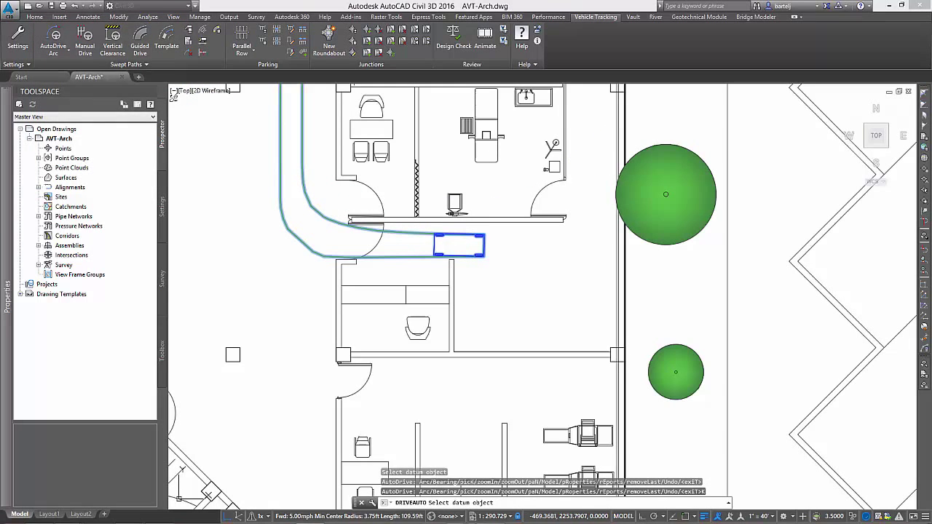
click(613, 124)
middle_drag(585, 137, 568, 235)
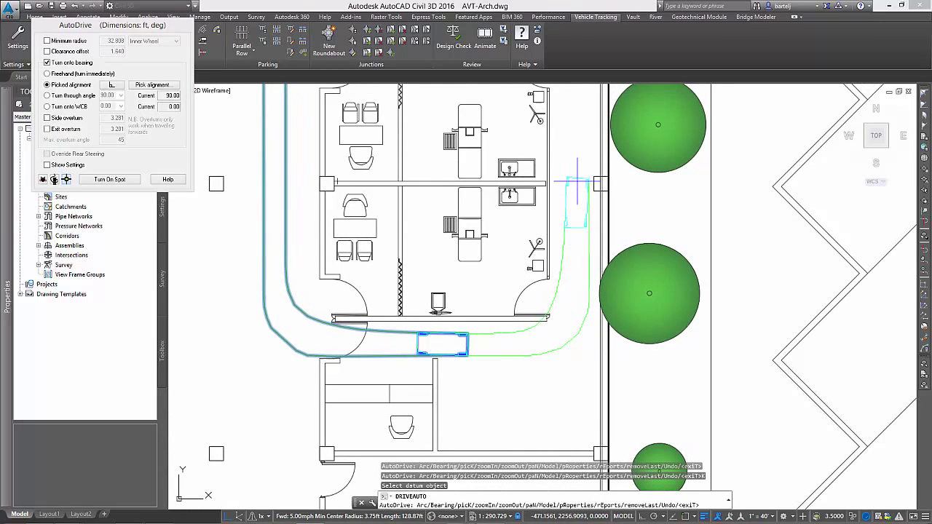
click(581, 135)
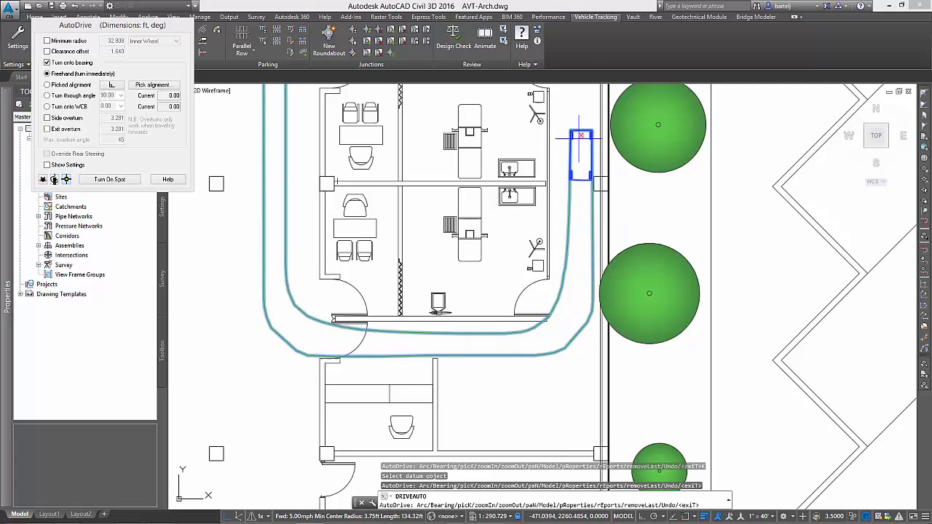
key(Return)
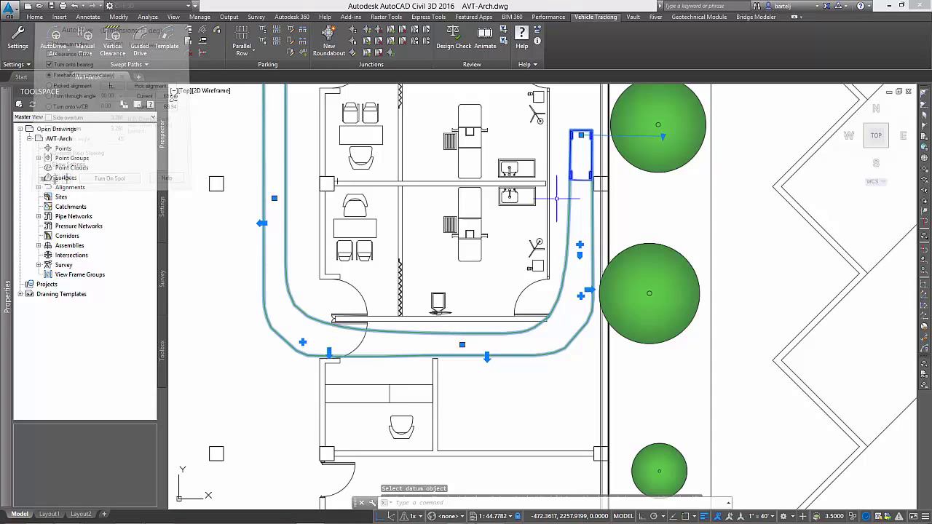
key(Escape)
key(Escape)
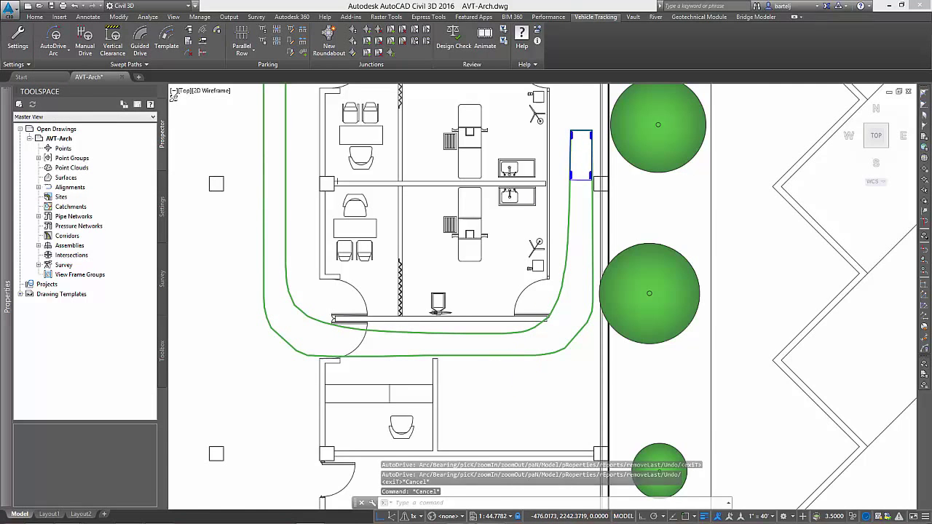
scroll(516, 364, down, 3)
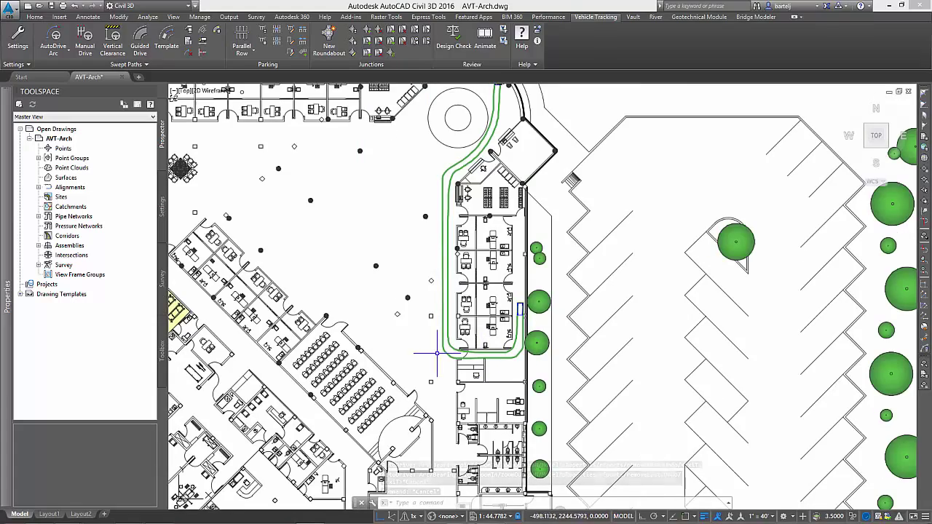
Start another Mobility Scooter AutoDrive Arc at the building's east entrance, heading west.
middle_drag(408, 329, 427, 82)
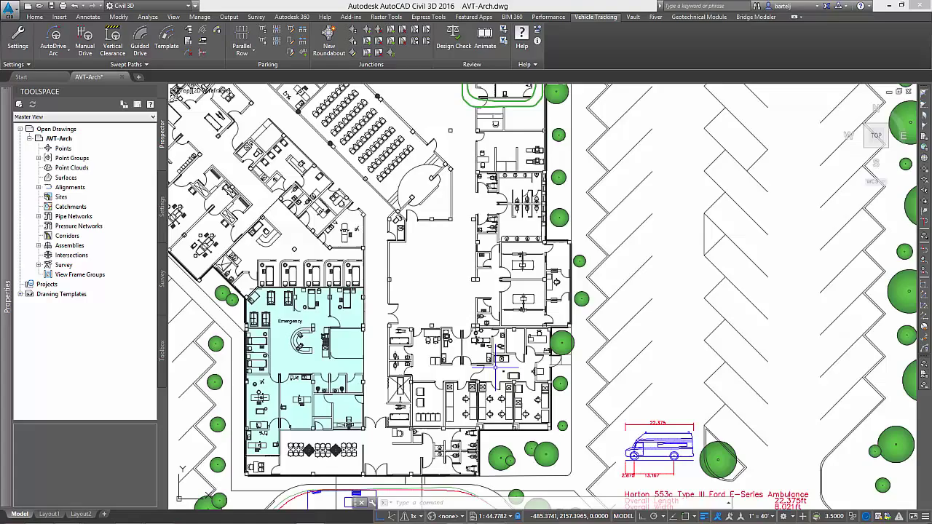
middle_drag(495, 367, 498, 296)
scroll(498, 296, up, 2)
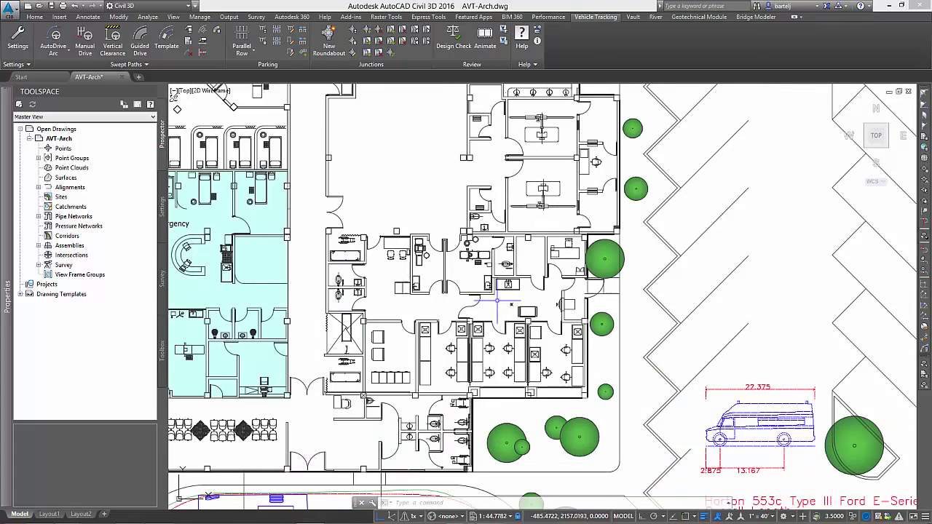
click(53, 53)
click(63, 71)
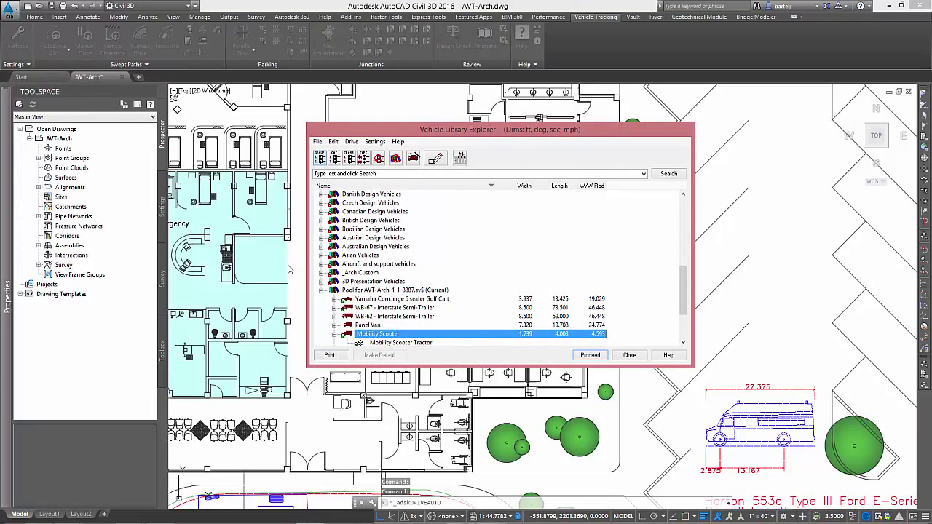
click(577, 356)
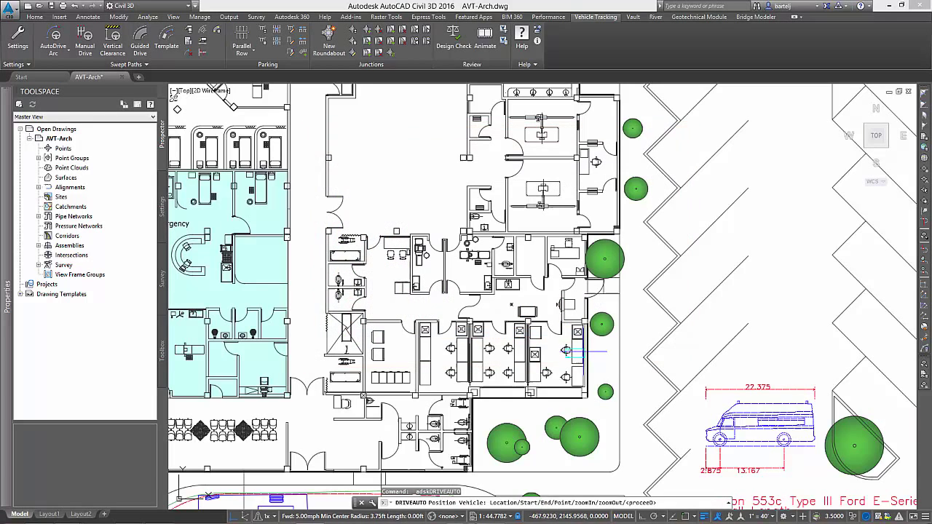
click(614, 286)
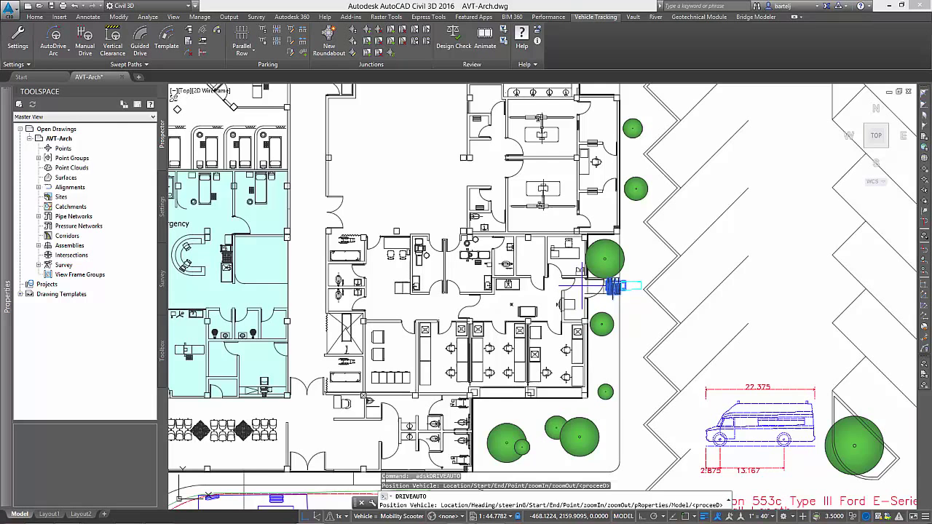
click(632, 286)
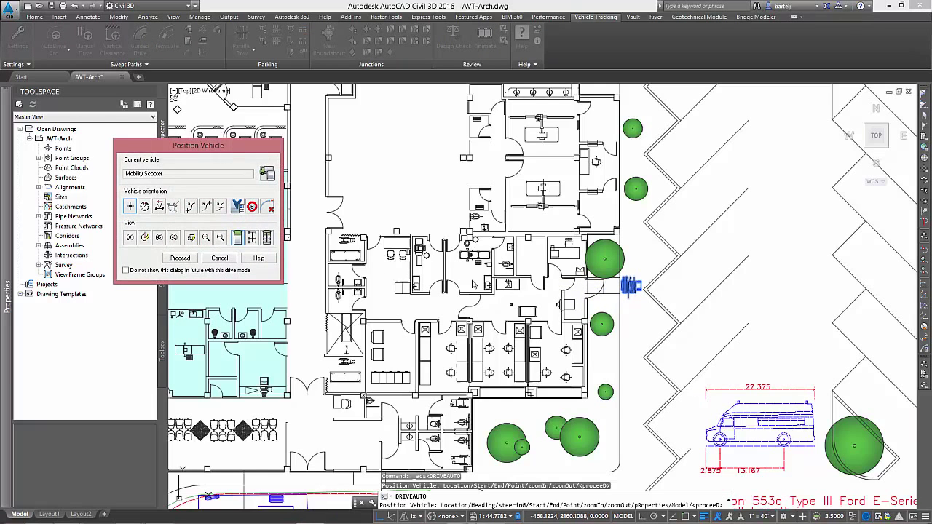
click(180, 257)
Drive the scooter west past the central room, aligning to corridor and wall lines to turn north.
scroll(564, 284, up, 5)
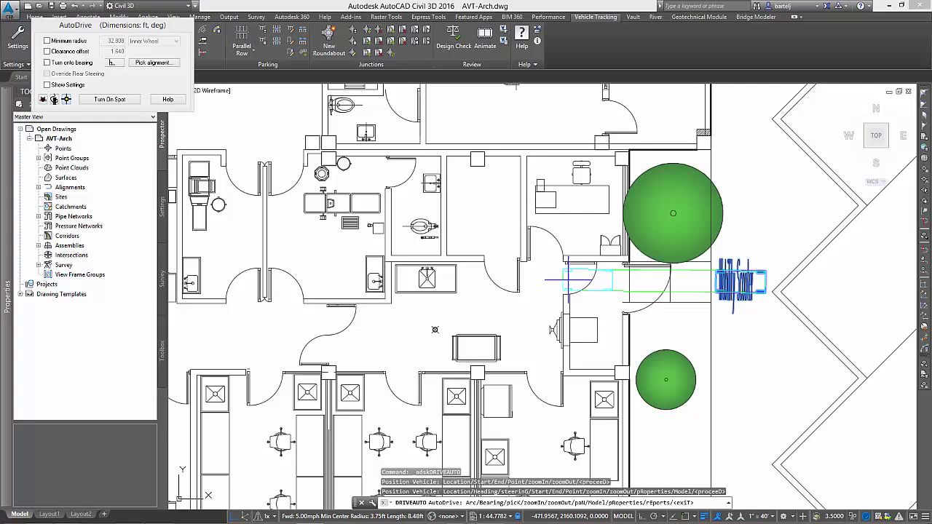
click(521, 283)
click(482, 305)
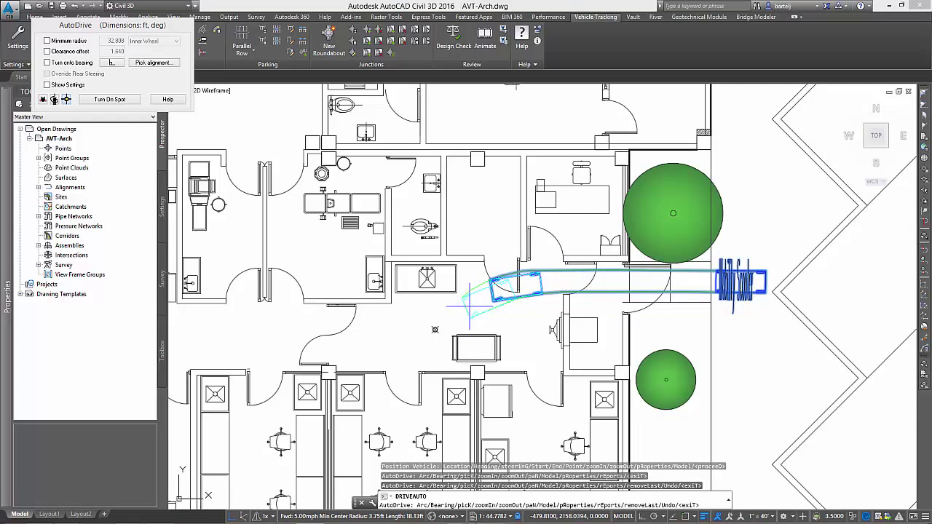
click(456, 307)
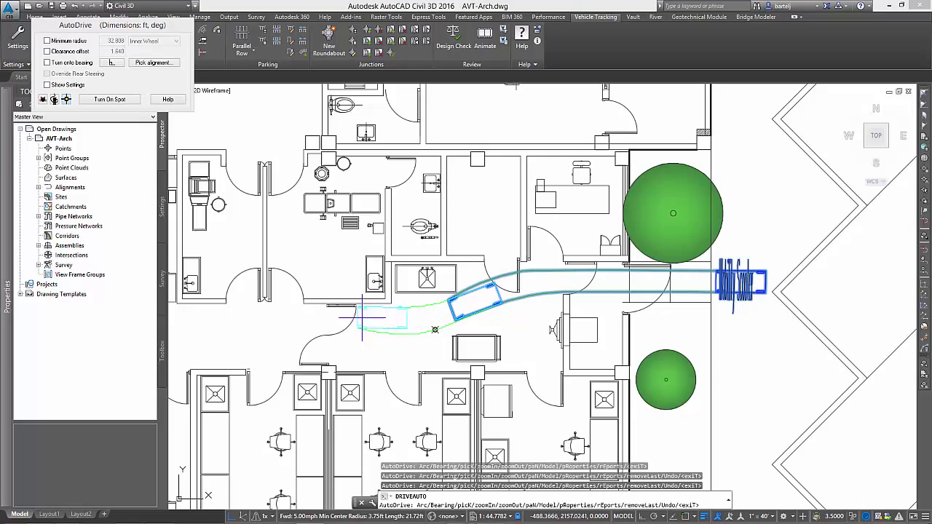
click(161, 64)
click(348, 303)
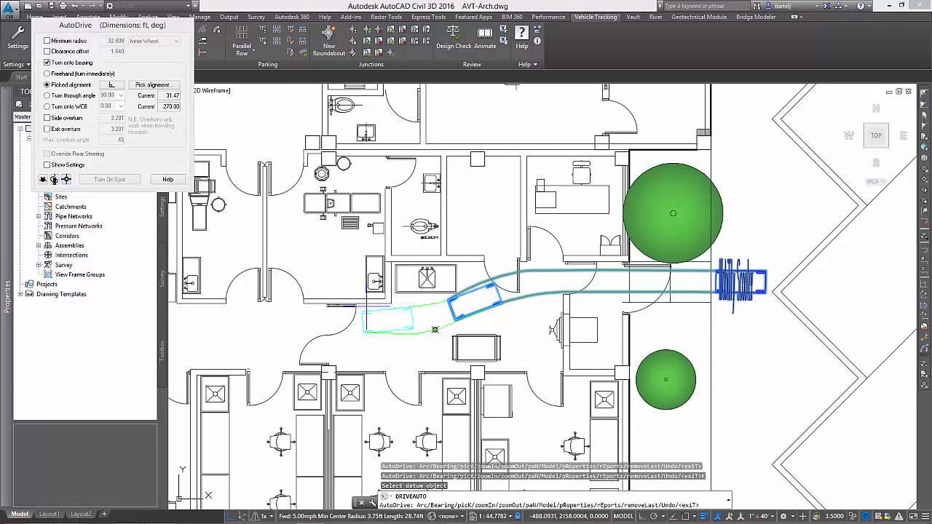
scroll(284, 313, down, 2)
middle_drag(280, 314, 443, 334)
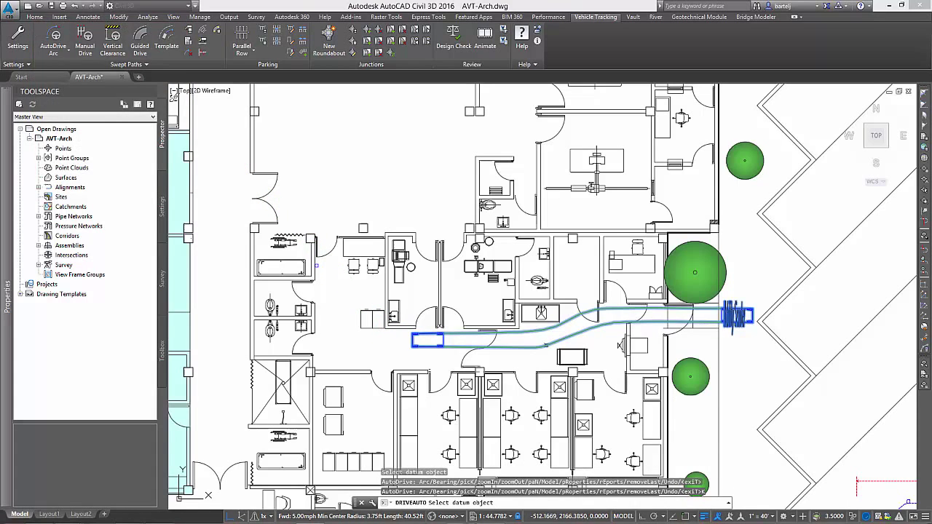
click(316, 260)
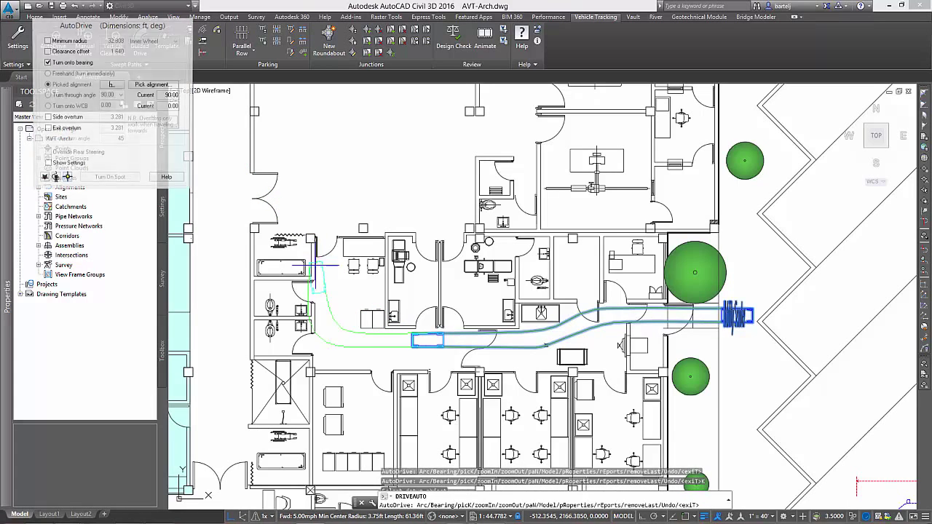
click(328, 210)
key(Escape)
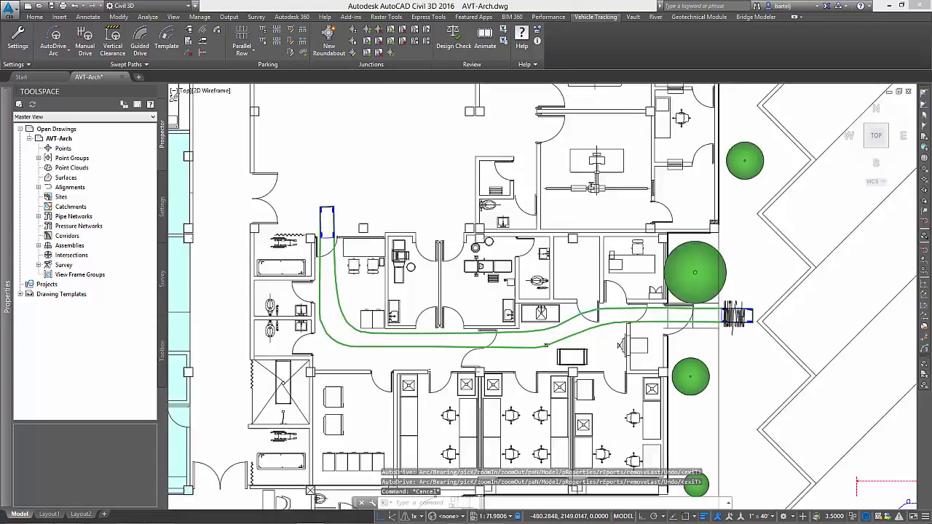
Recentre on the hospital and start an AutoDrive Arc with the Gurney placed near the south corridor.
scroll(561, 400, down, 2)
middle_drag(517, 404, 638, 303)
scroll(635, 305, down, 2)
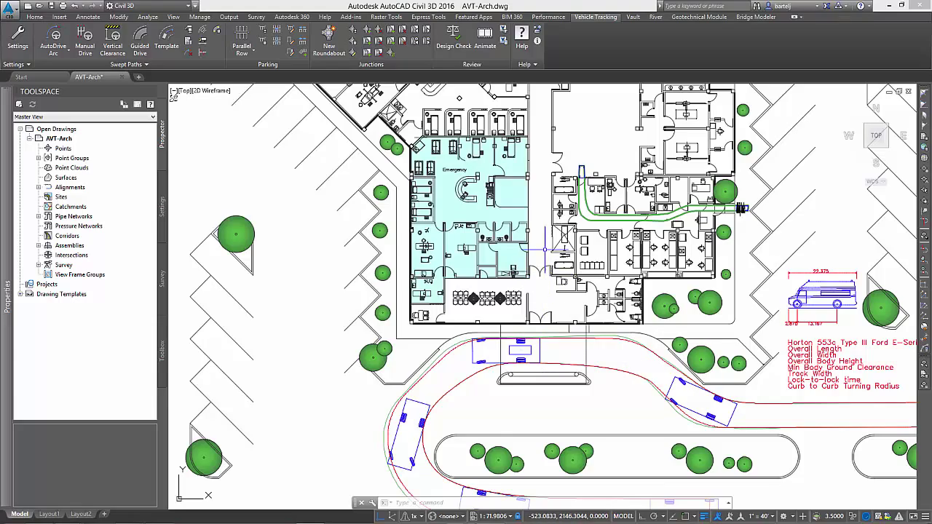
middle_drag(545, 249, 501, 298)
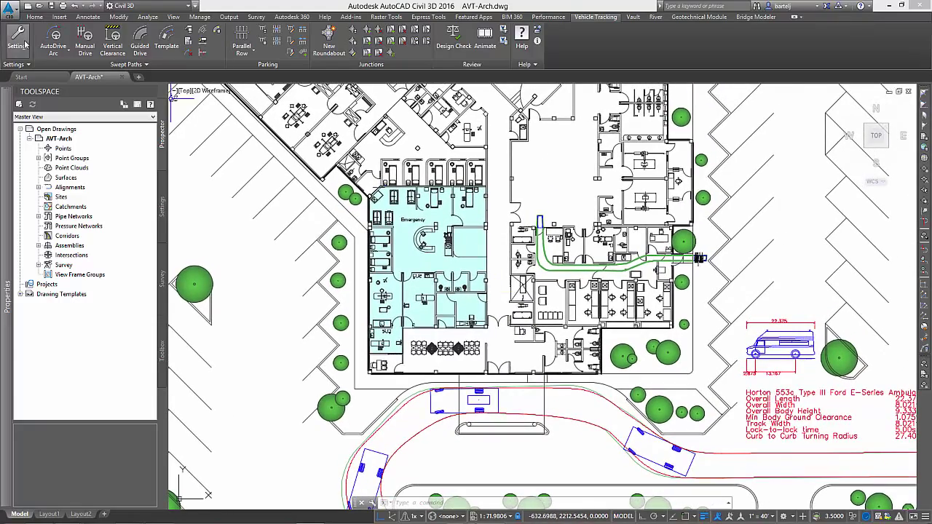
click(53, 51)
click(66, 73)
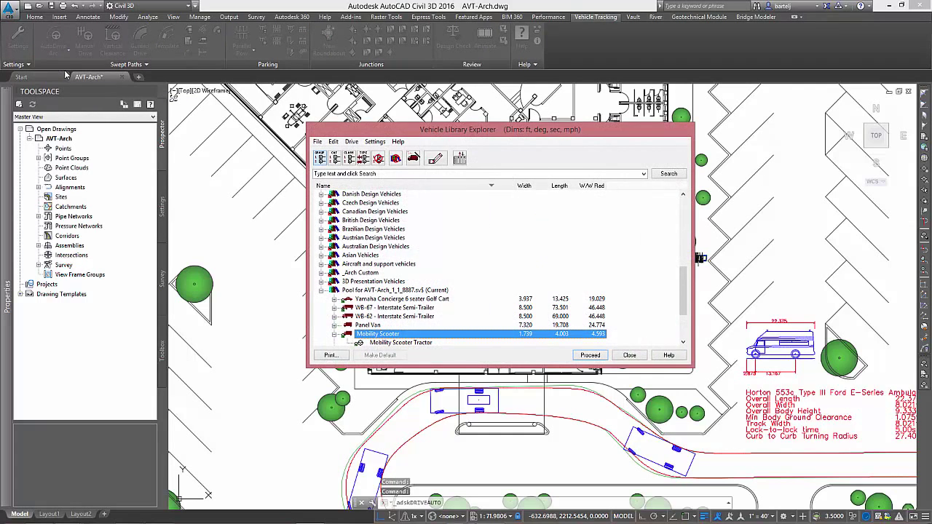
drag(683, 277, 683, 298)
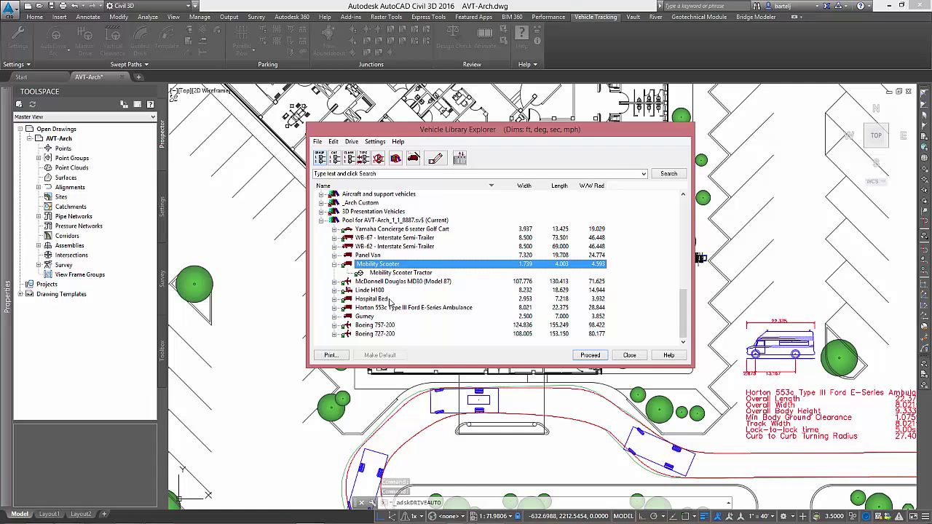
click(364, 318)
click(589, 356)
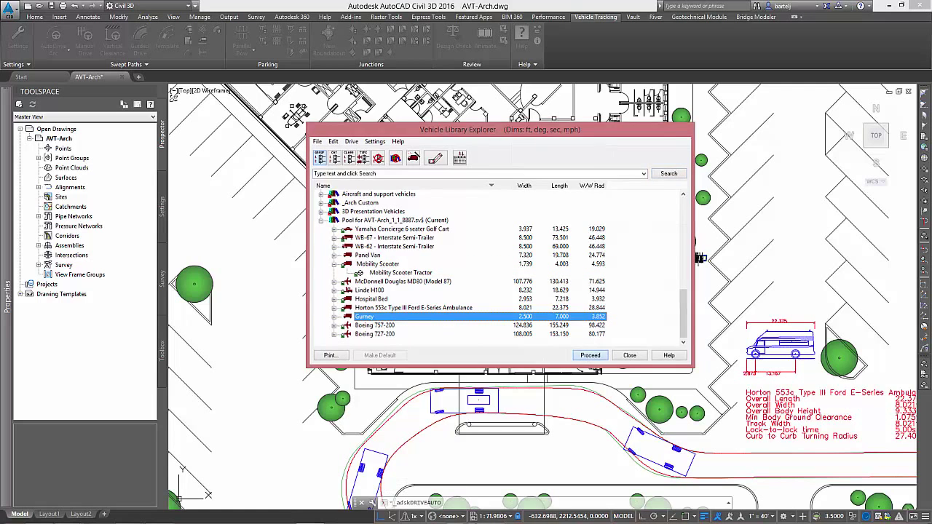
click(498, 354)
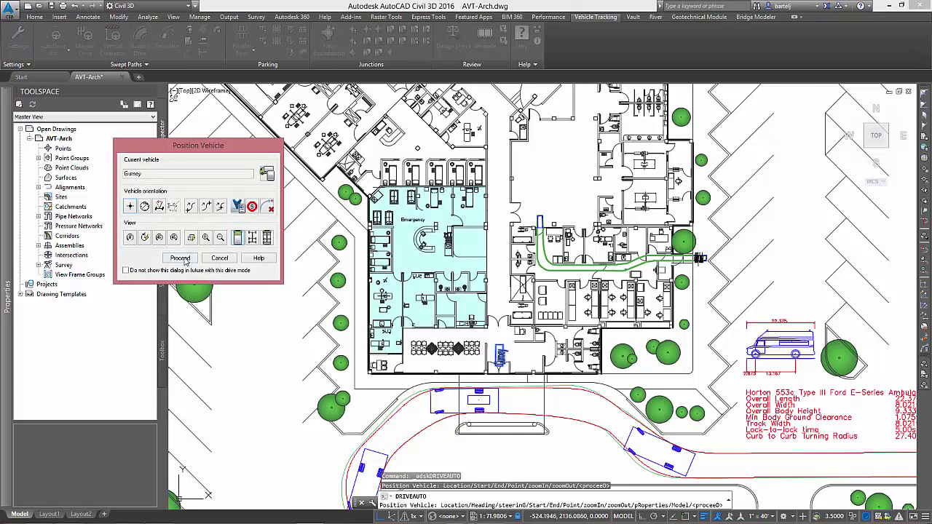
Drive the gurney north, curve it left into the Emergency wing, and end the drive.
click(180, 257)
scroll(500, 280, up, 5)
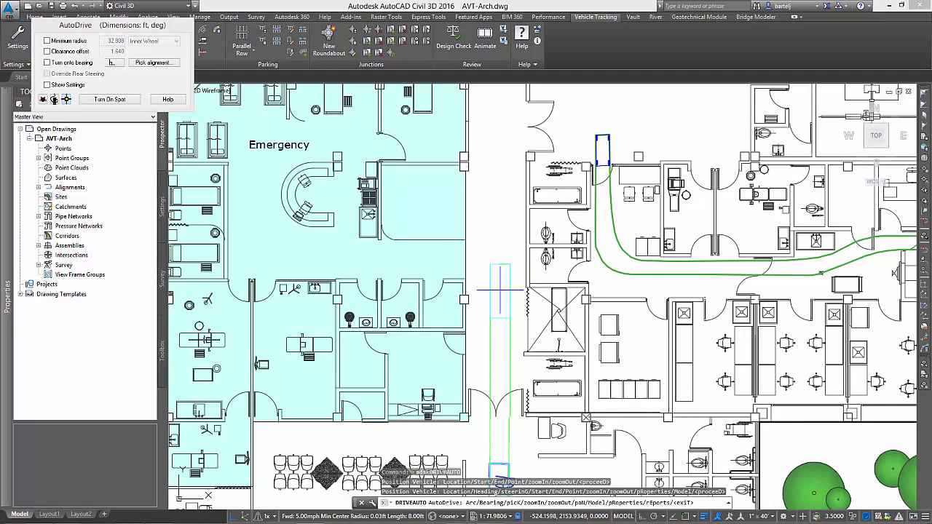
click(500, 291)
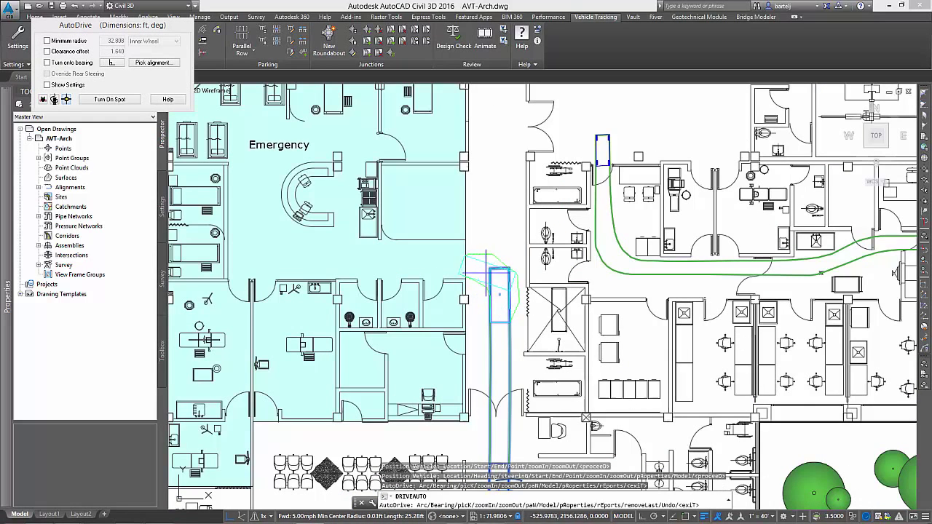
click(436, 257)
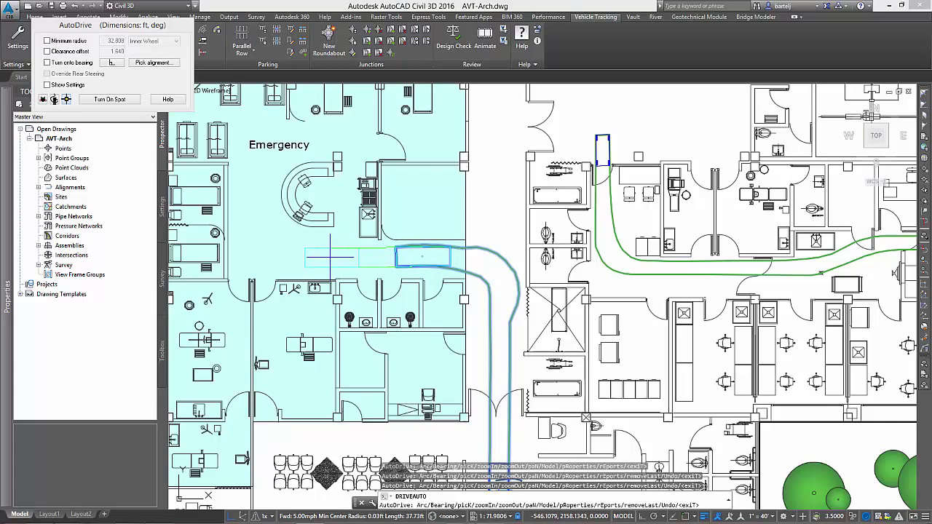
click(288, 255)
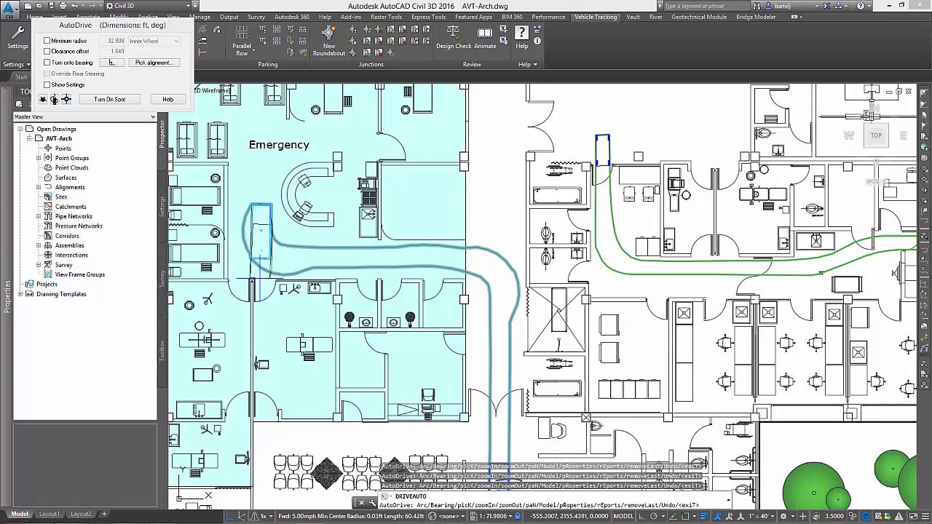
scroll(263, 284, up, 2)
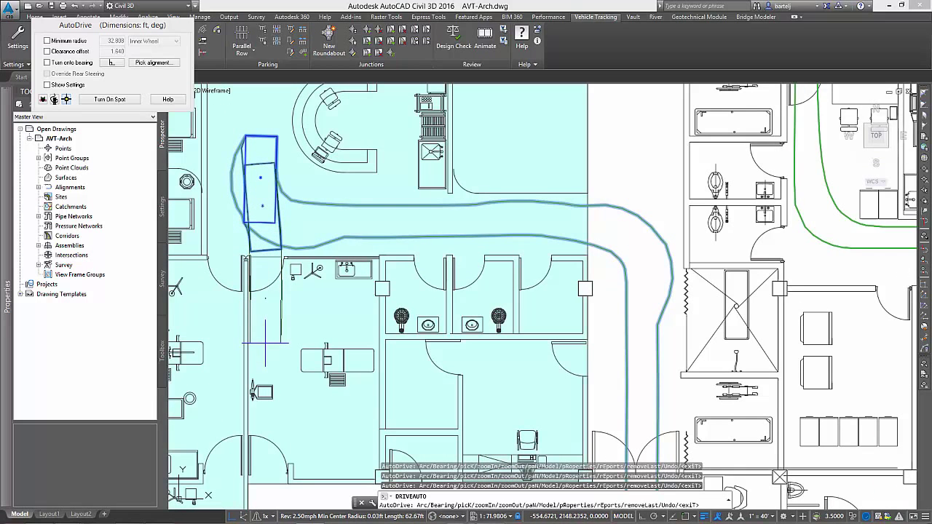
key(Escape)
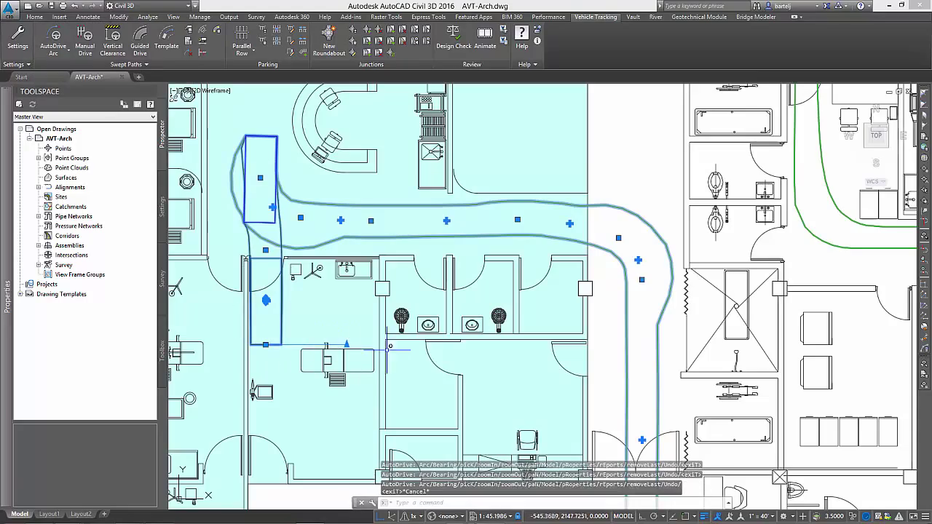
scroll(443, 327, down, 2)
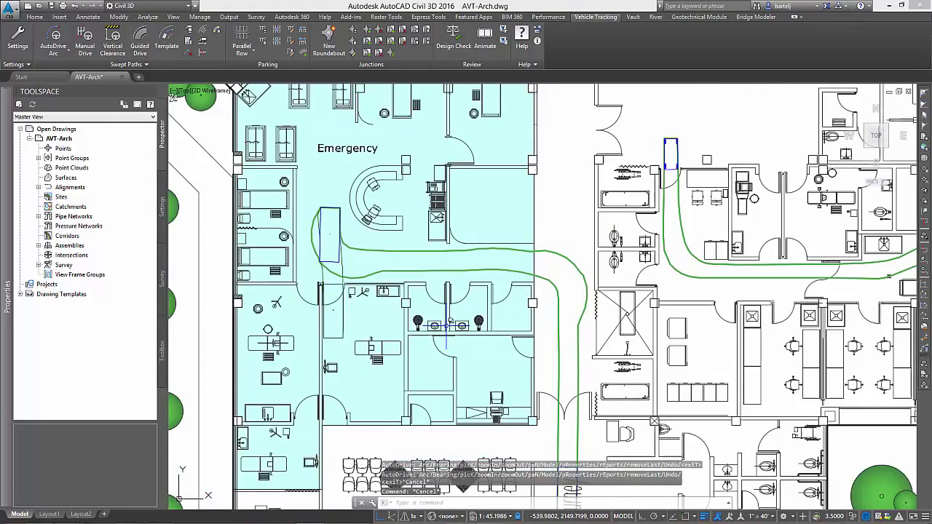
Pan toward the Surgery wing and place a new Gurney in the central corridor with its starting heading.
scroll(446, 324, down, 2)
scroll(445, 238, up, 2)
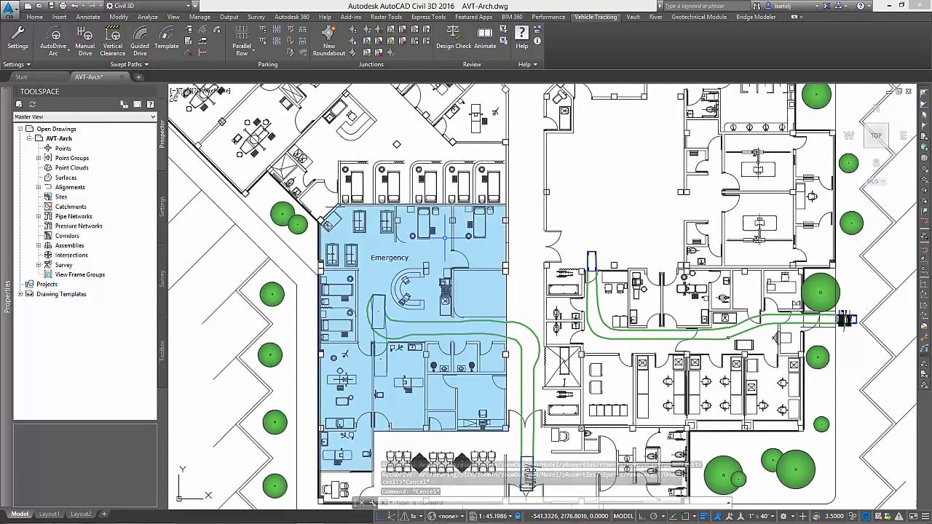
scroll(445, 238, down, 2)
middle_drag(445, 237, 495, 310)
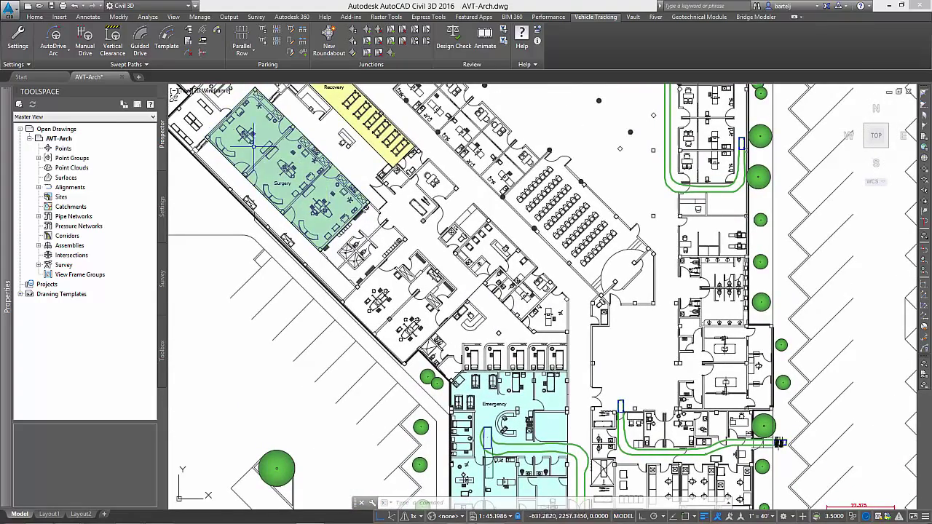
click(53, 49)
click(72, 69)
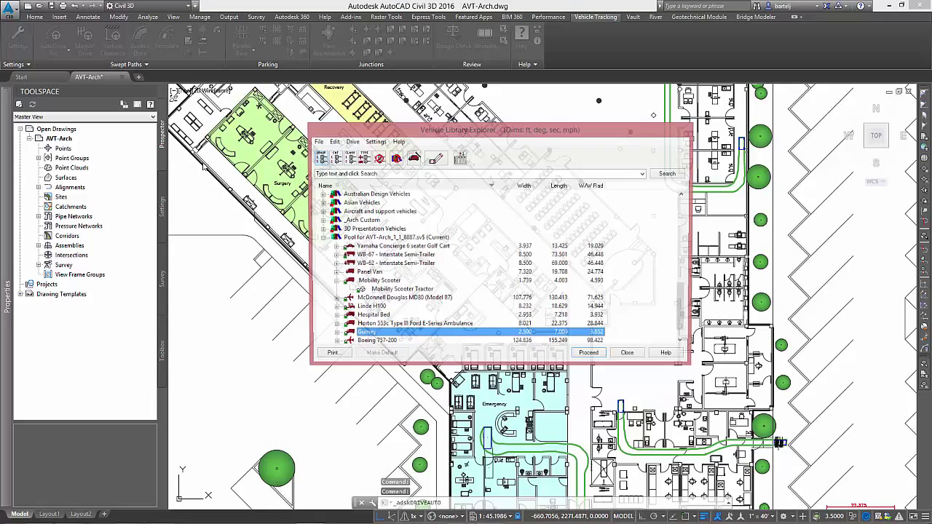
click(587, 356)
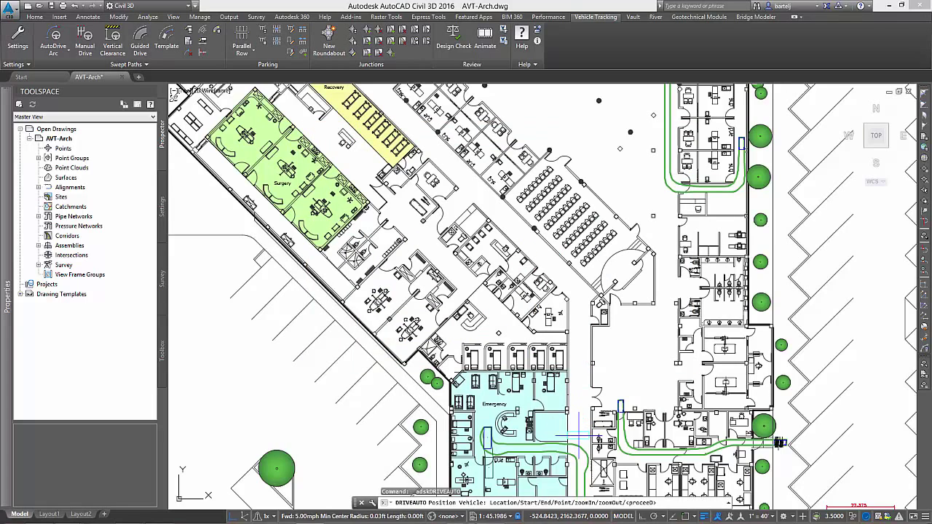
click(581, 435)
click(576, 295)
Drive the gurney up the corridor and around the bend toward the Surgery wing.
click(577, 300)
click(567, 264)
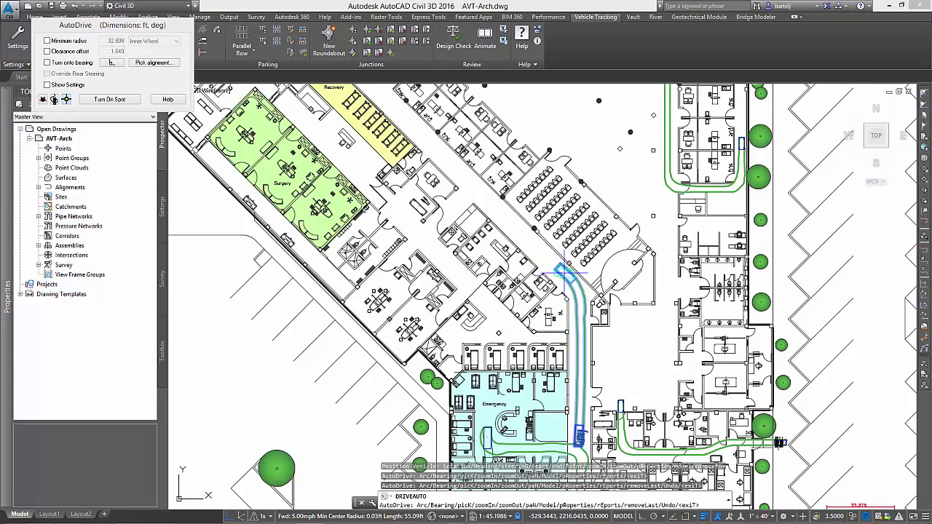
click(495, 206)
scroll(463, 195, up, 4)
middle_drag(463, 195, 674, 256)
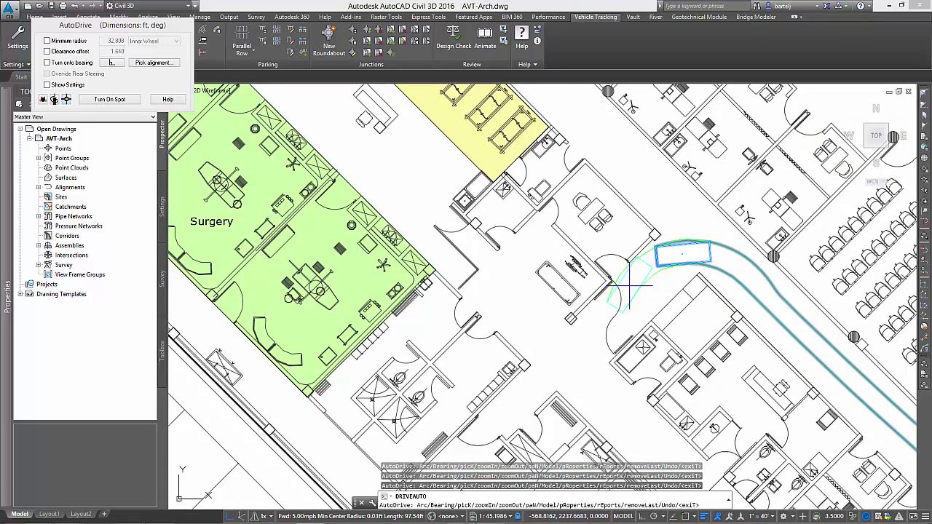
click(548, 336)
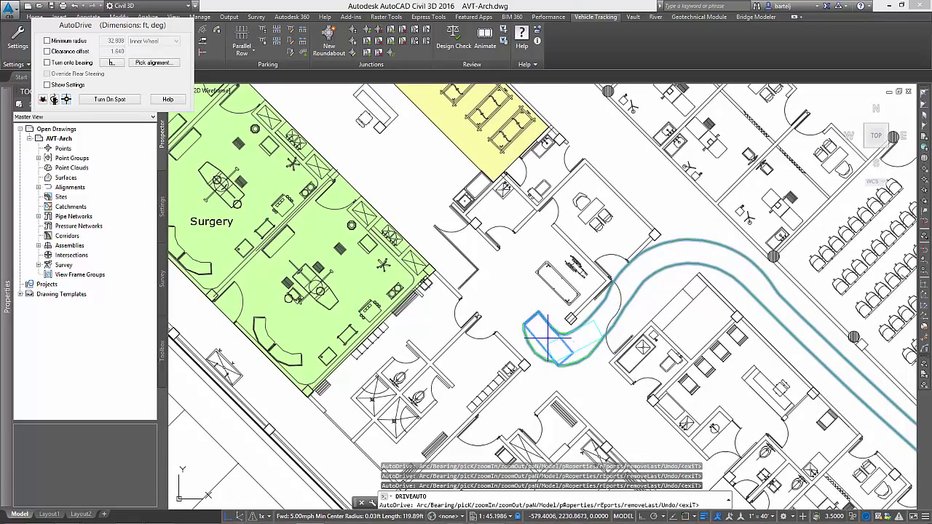
click(485, 267)
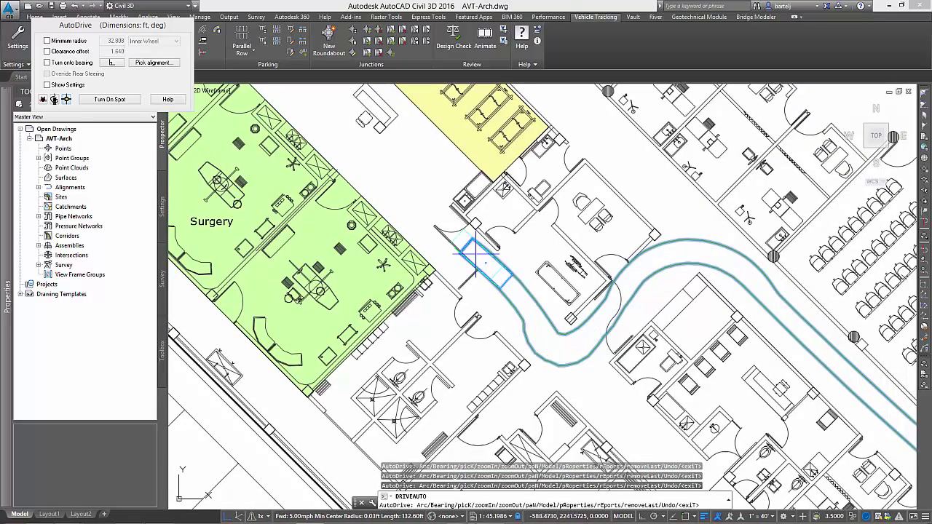
click(419, 198)
Turn the gurney into the Surgery room, then reverse it back out toward Recovery.
middle_drag(306, 87, 483, 197)
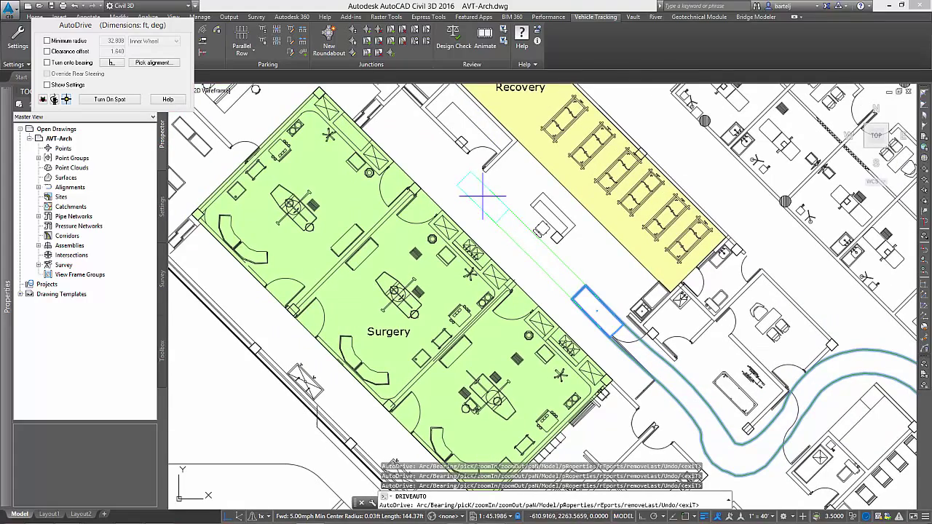
click(470, 186)
click(445, 186)
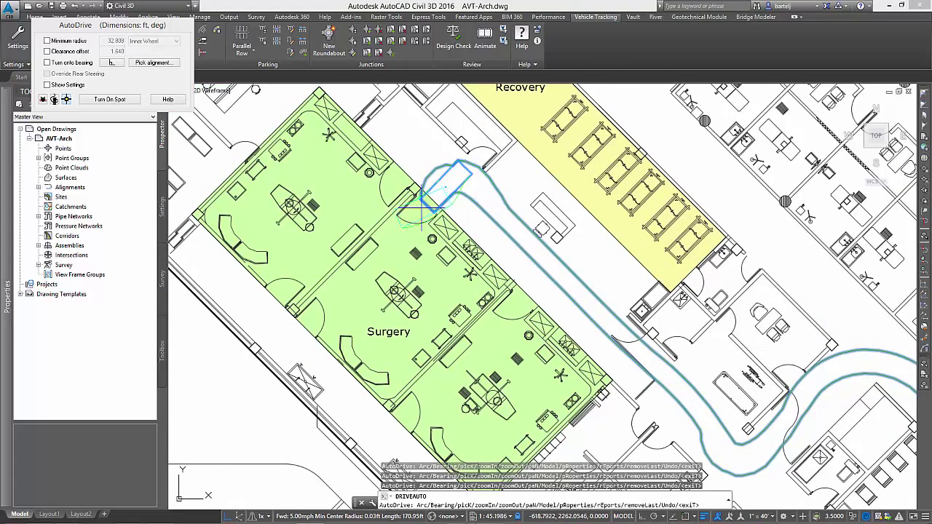
scroll(410, 226, up, 3)
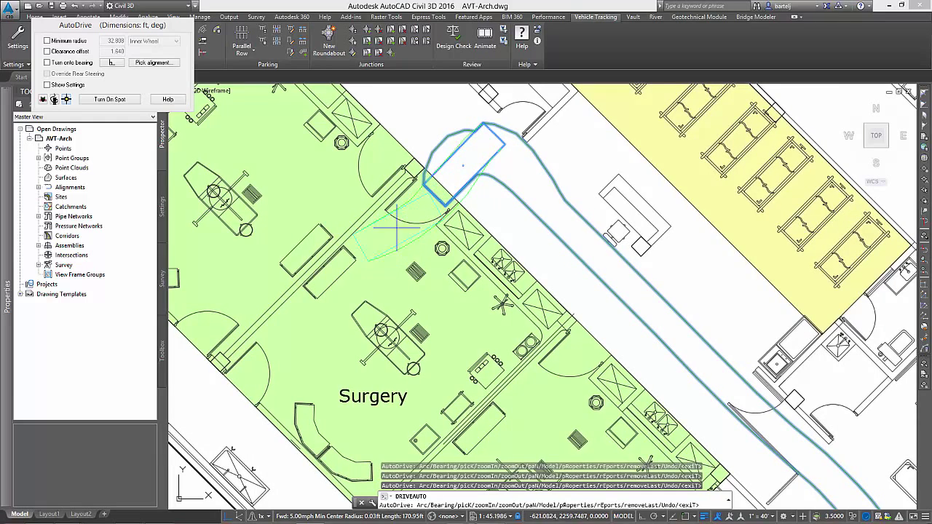
click(405, 227)
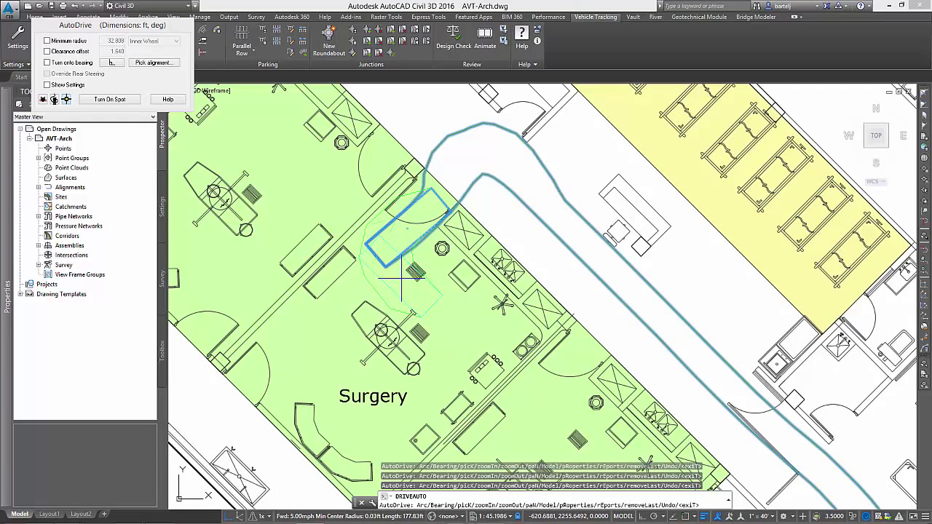
click(402, 281)
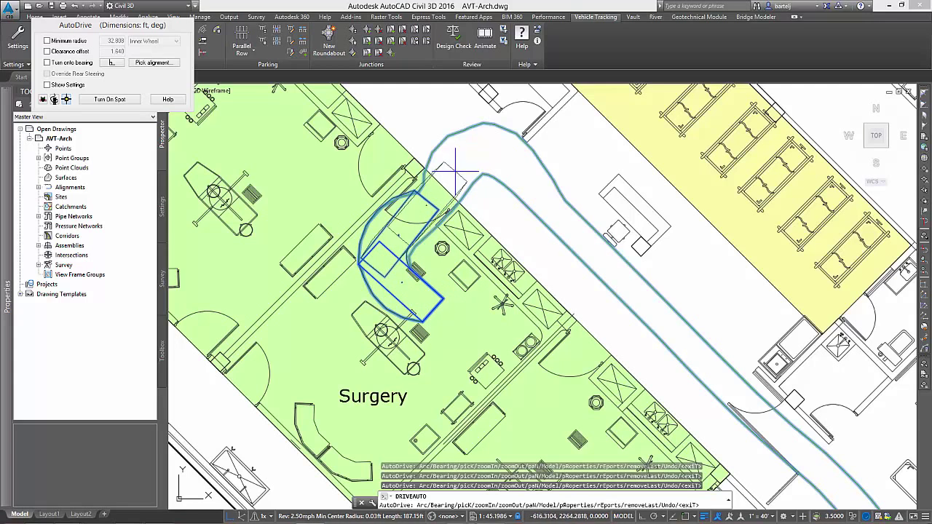
click(504, 159)
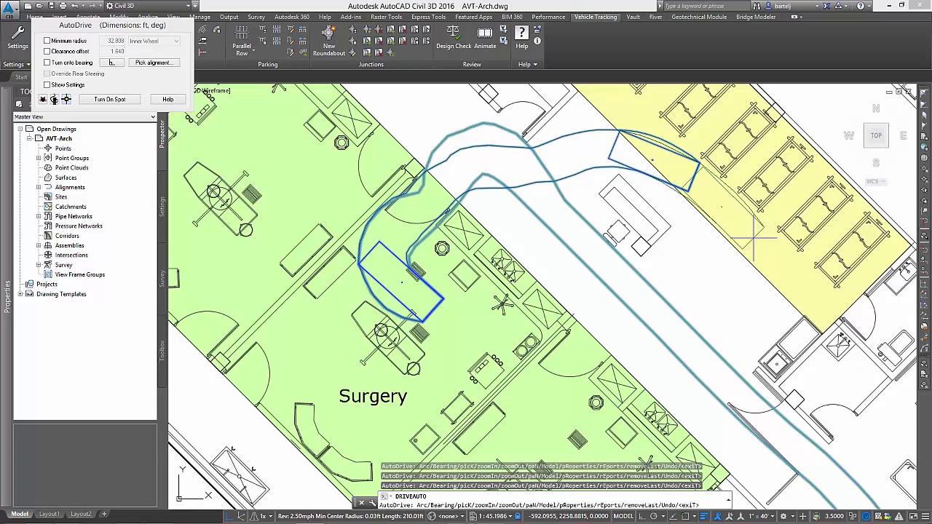
key(Escape)
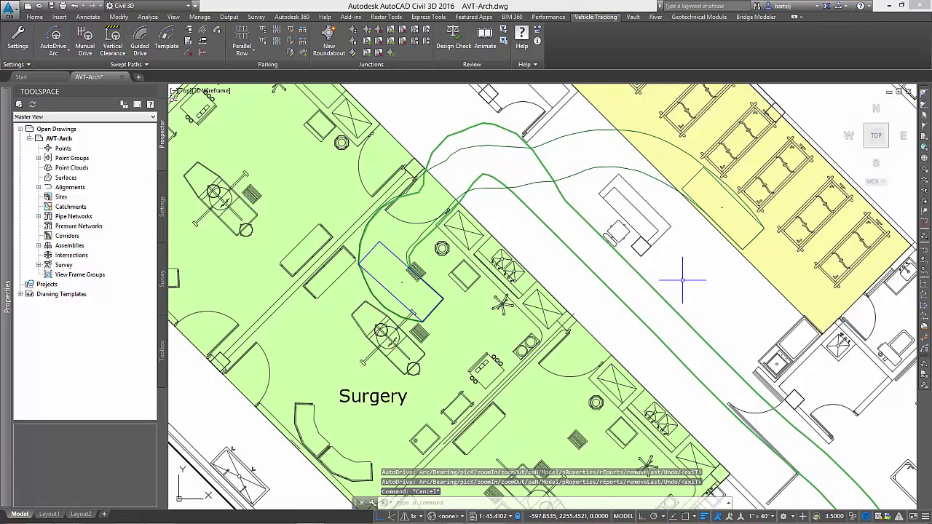
Zoom out until the hospital, warehouse and airport terminal drawings are all visible.
key(Escape)
scroll(682, 280, down, 4)
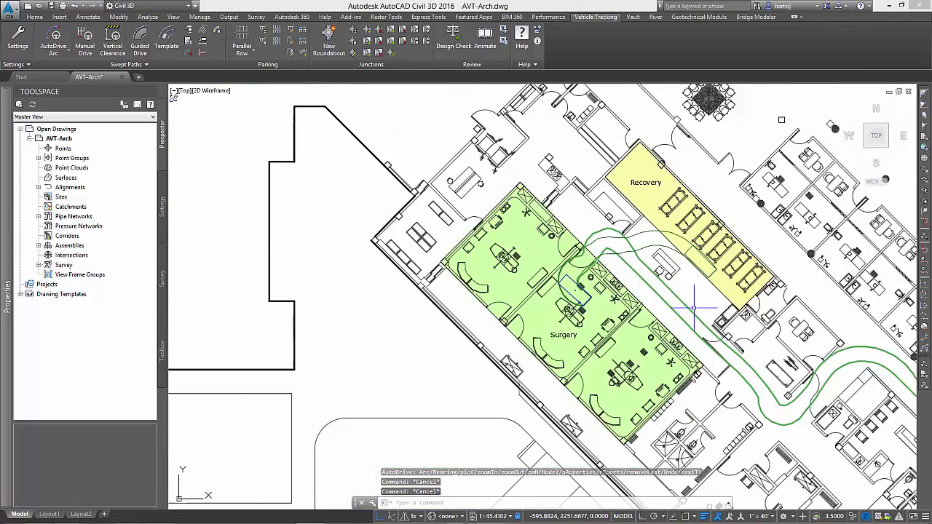
scroll(472, 259, down, 6)
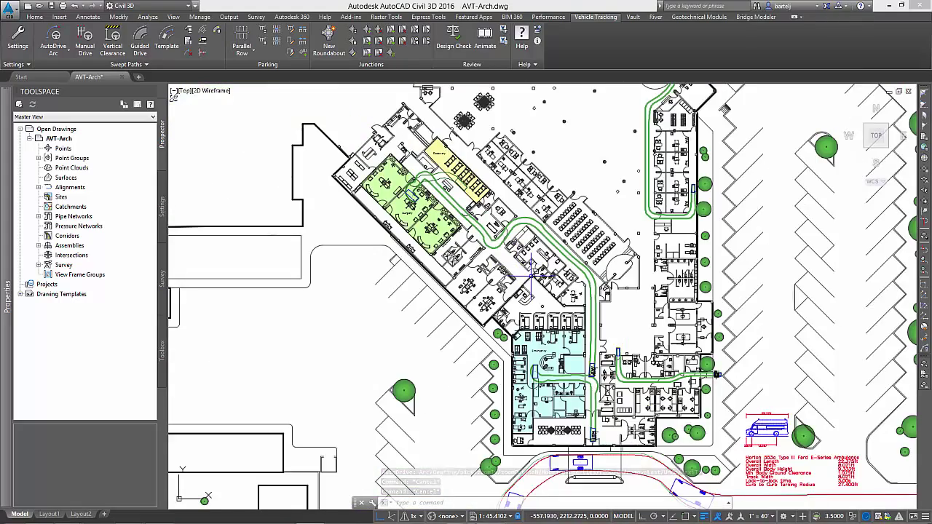
middle_drag(472, 259, 461, 256)
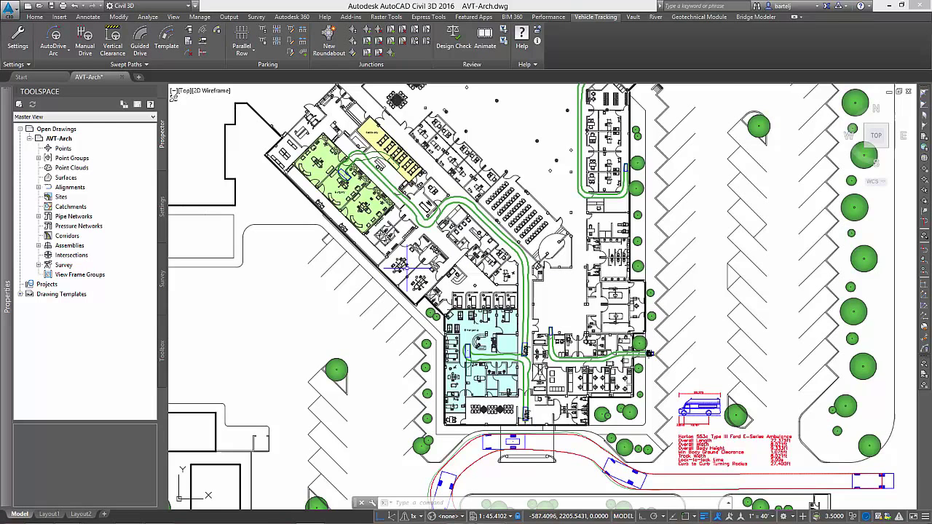
scroll(592, 248, down, 4)
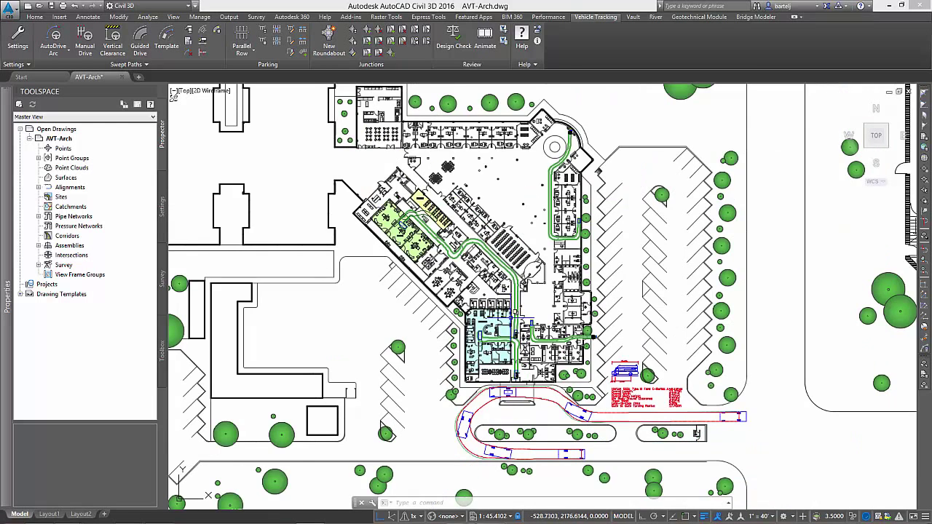
scroll(593, 248, down, 5)
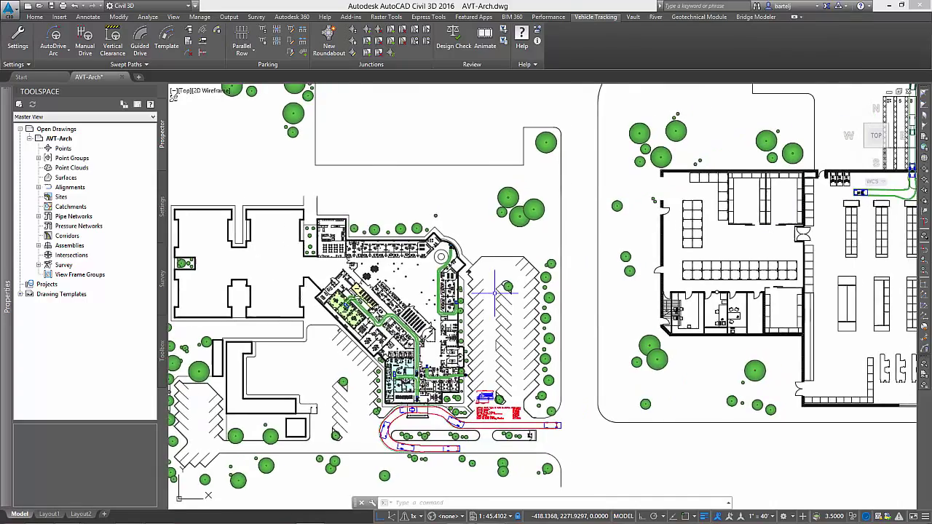
middle_drag(520, 258, 466, 349)
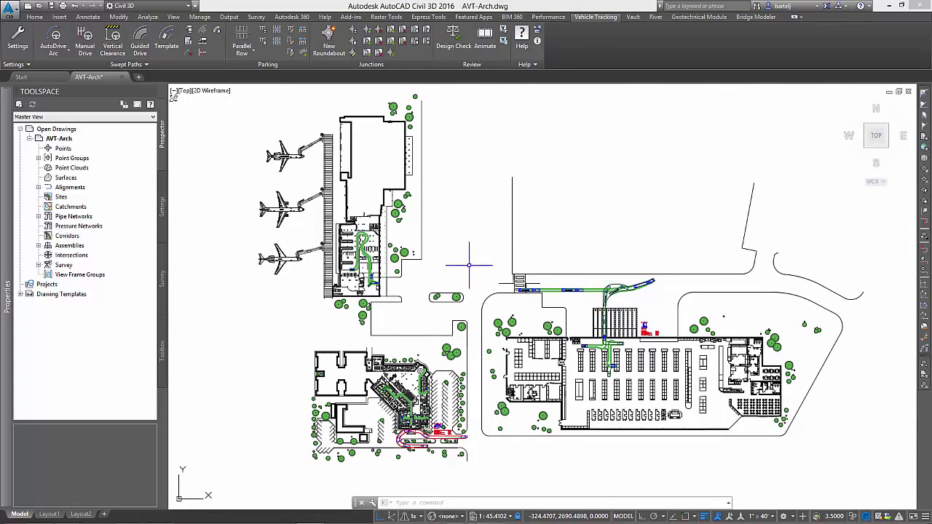